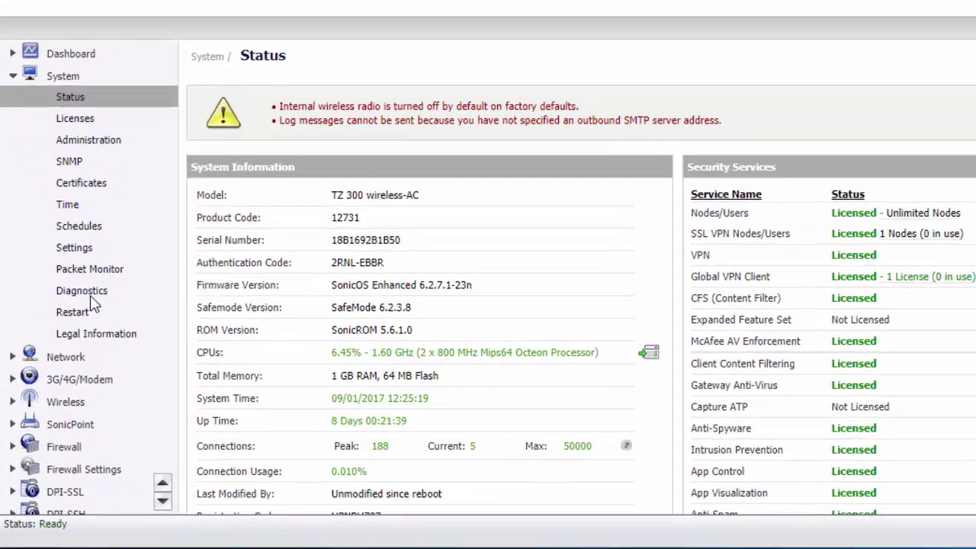
- Enable SSL VPN access on the WAN zone in SSL VPN Server Settings
{"action": "scroll", "coordinate": [72, 331], "scroll_direction": "down", "scroll_amount": 2}
{"action": "scroll", "coordinate": [100, 243], "scroll_direction": "down", "scroll_amount": 3}
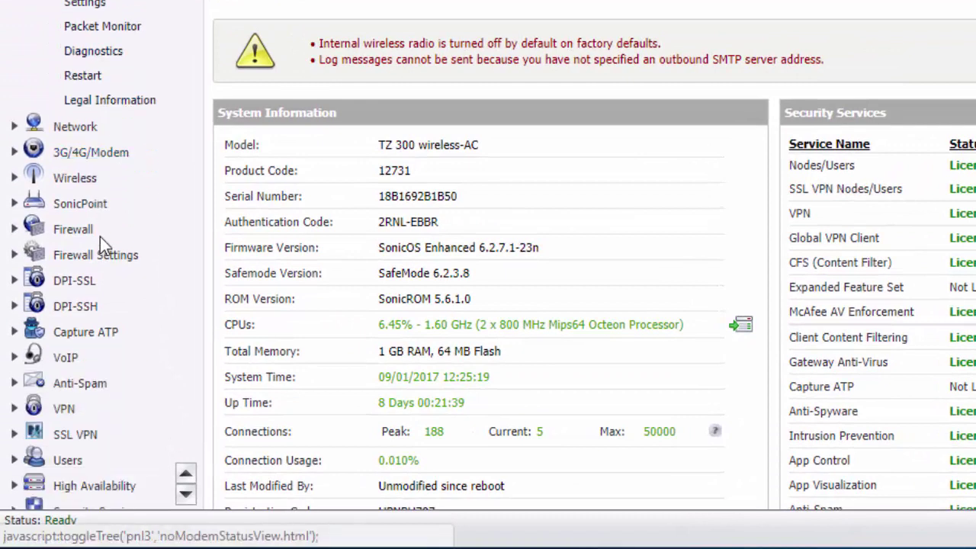
{"action": "left_click", "coordinate": [85, 431]}
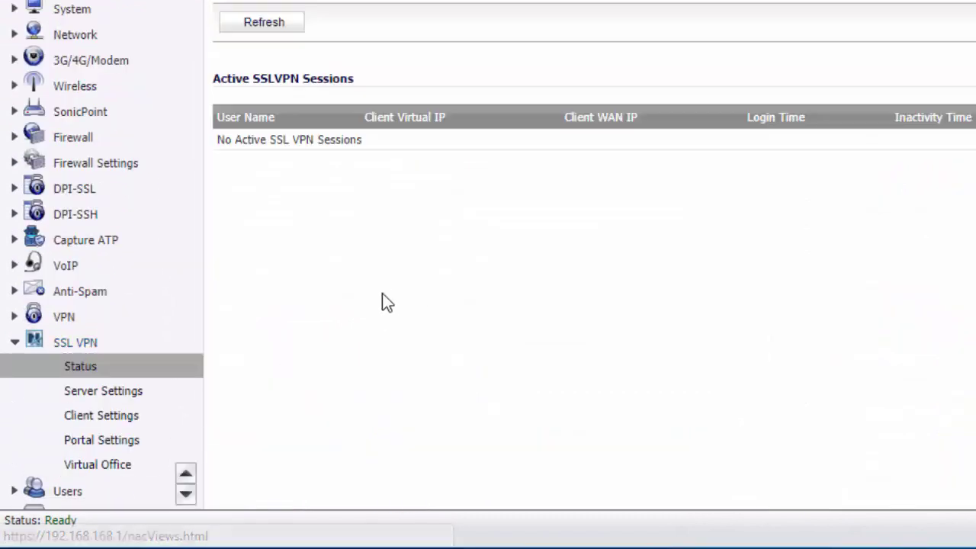
{"action": "left_click", "coordinate": [110, 394]}
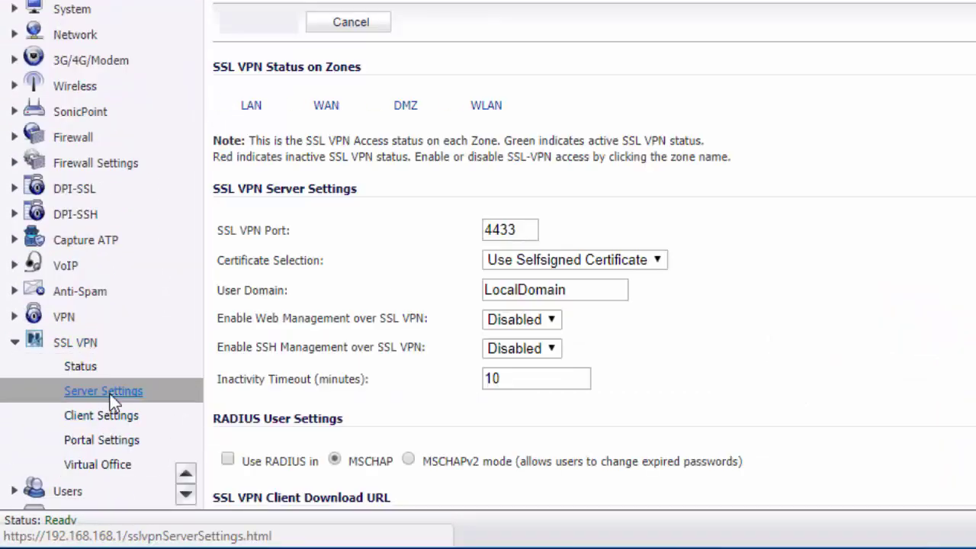
{"action": "left_click", "coordinate": [327, 107]}
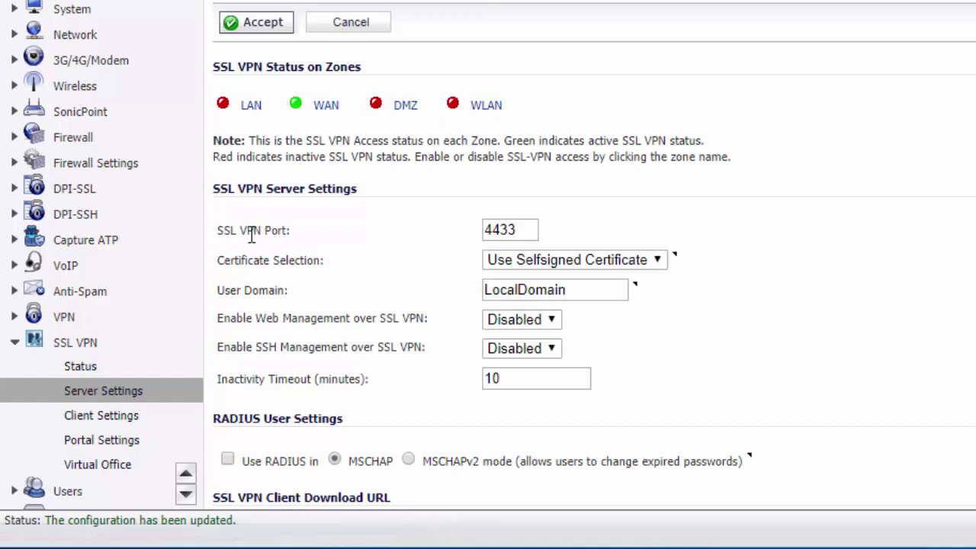
- Review the server settings, keeping port 4433, the self-signed certificate and LocalDomain
{"action": "left_click_drag", "start_coordinate": [527, 232], "coordinate": [485, 229]}
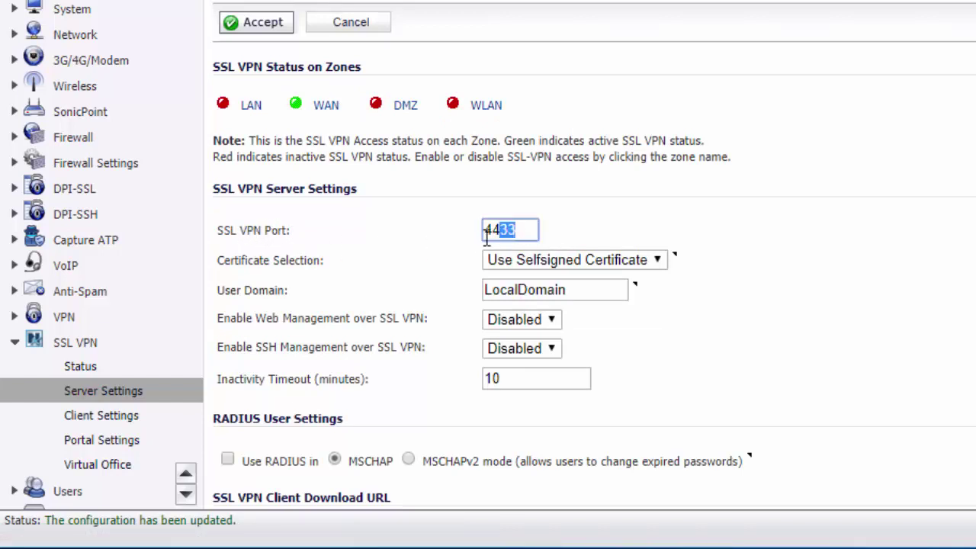
{"action": "left_click", "coordinate": [529, 230]}
{"action": "left_click", "coordinate": [532, 206]}
{"action": "left_click", "coordinate": [565, 265]}
{"action": "left_click", "coordinate": [395, 263]}
{"action": "left_click", "coordinate": [573, 290]}
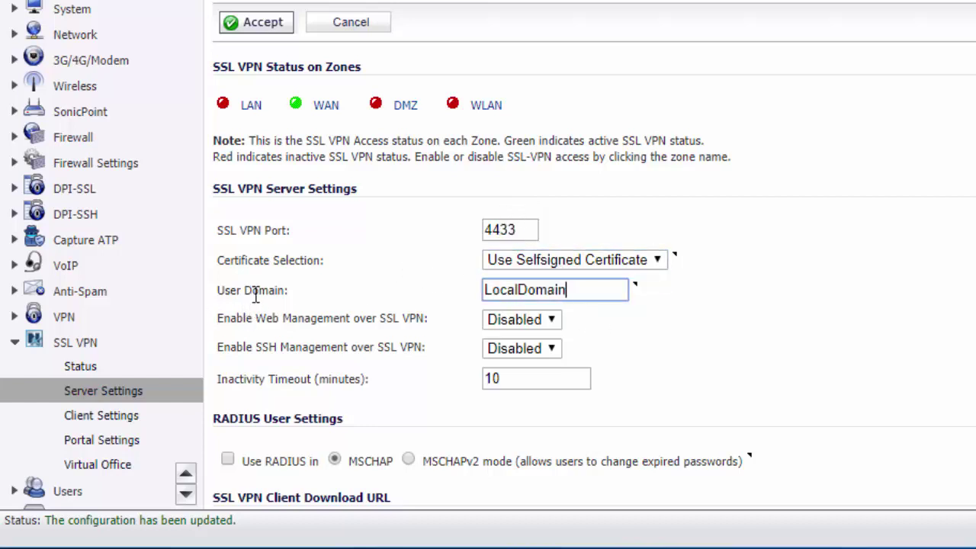
{"action": "double_click", "coordinate": [571, 292]}
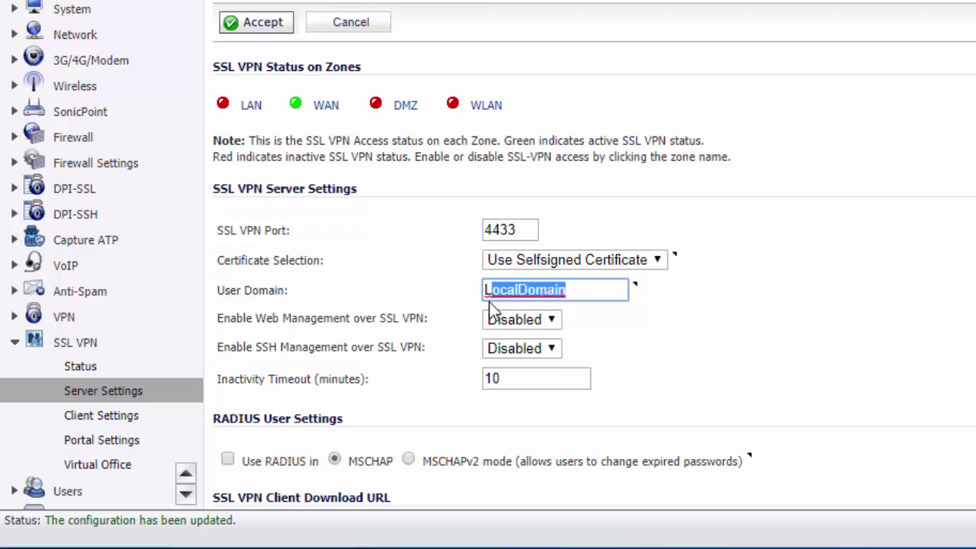
{"action": "left_click", "coordinate": [573, 291]}
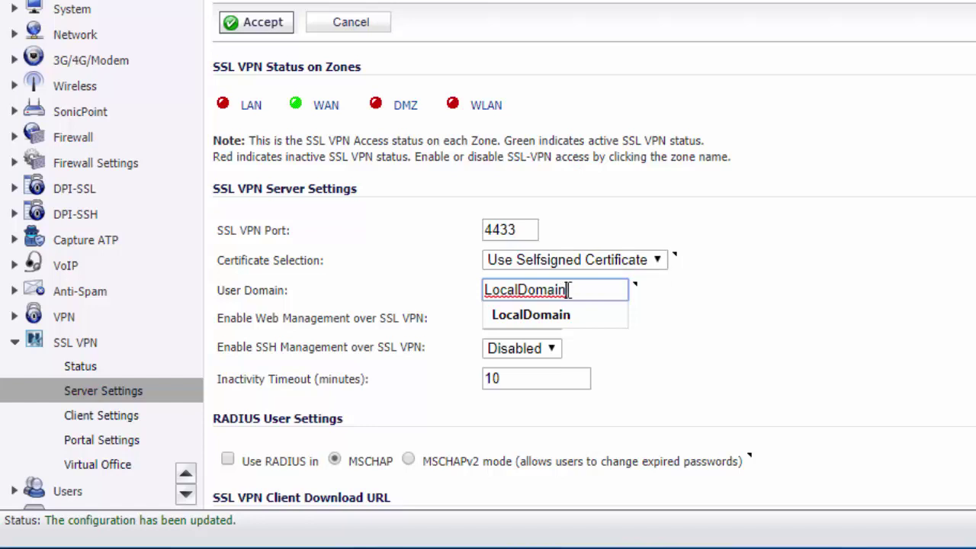
{"action": "left_click", "coordinate": [388, 229]}
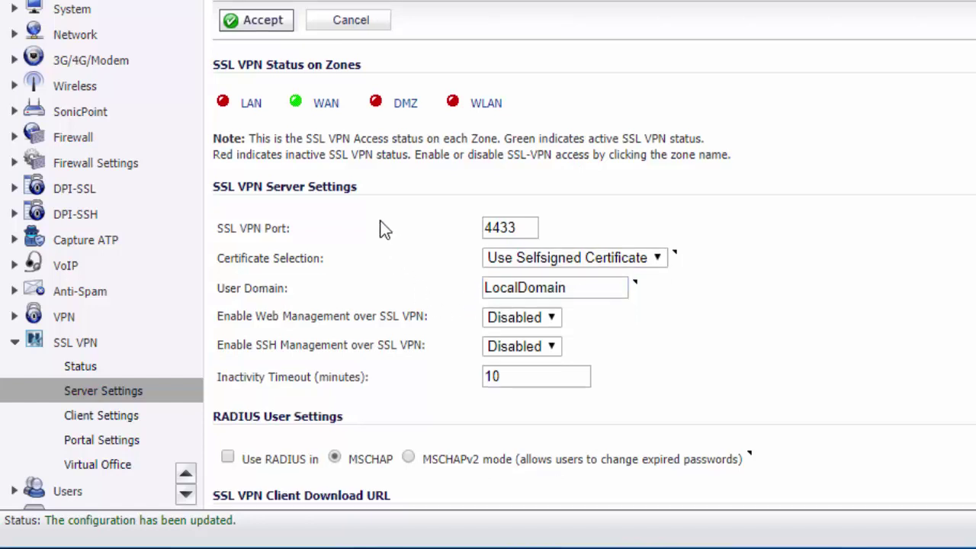
{"action": "scroll", "coordinate": [379, 226], "scroll_direction": "down", "scroll_amount": 1}
{"action": "scroll", "coordinate": [305, 320], "scroll_direction": "up", "scroll_amount": 1}
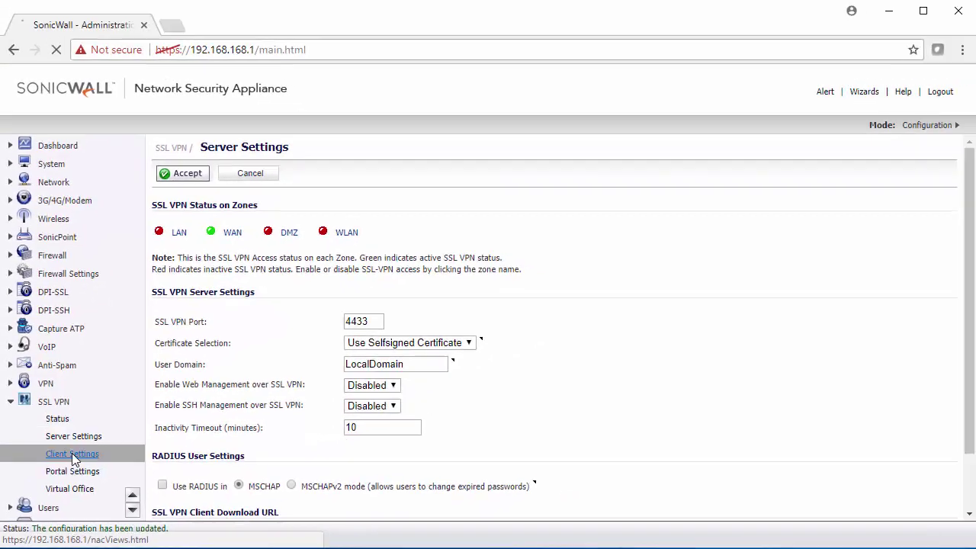
- Edit the Default Device Profile and start a new IPv4 network named 'SSL VPN DHCP'
{"action": "left_click", "coordinate": [84, 418]}
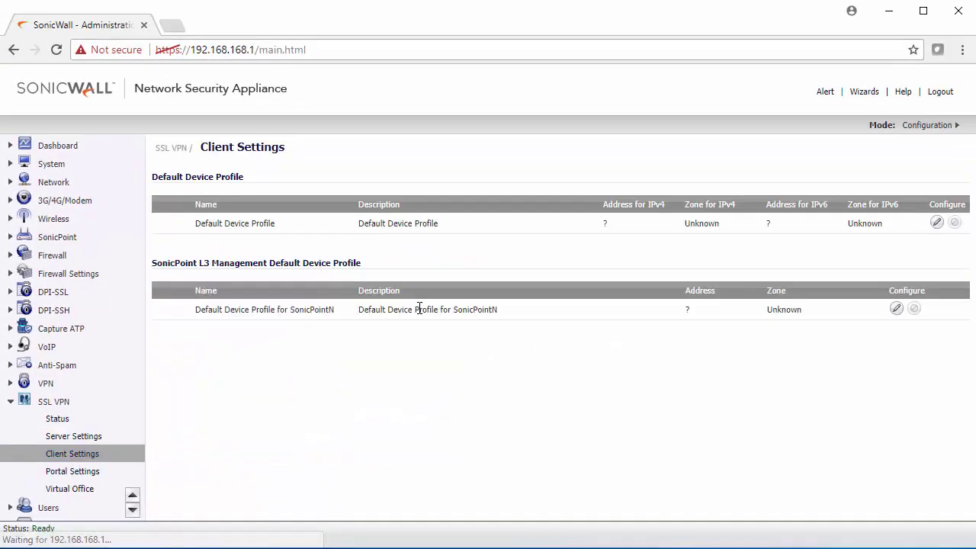
{"action": "left_click", "coordinate": [937, 223]}
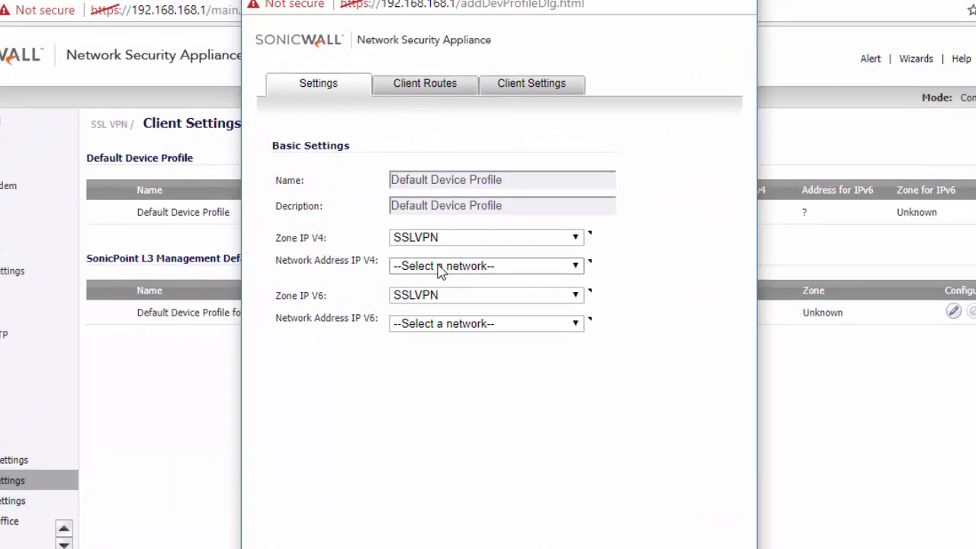
{"action": "left_click", "coordinate": [441, 267]}
{"action": "left_click", "coordinate": [438, 296]}
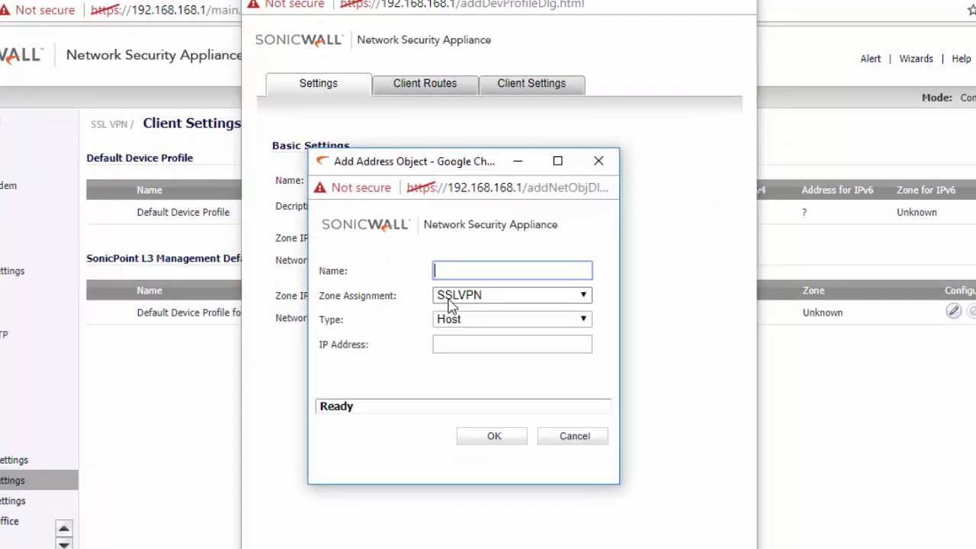
{"action": "type", "text": "SSL V"}
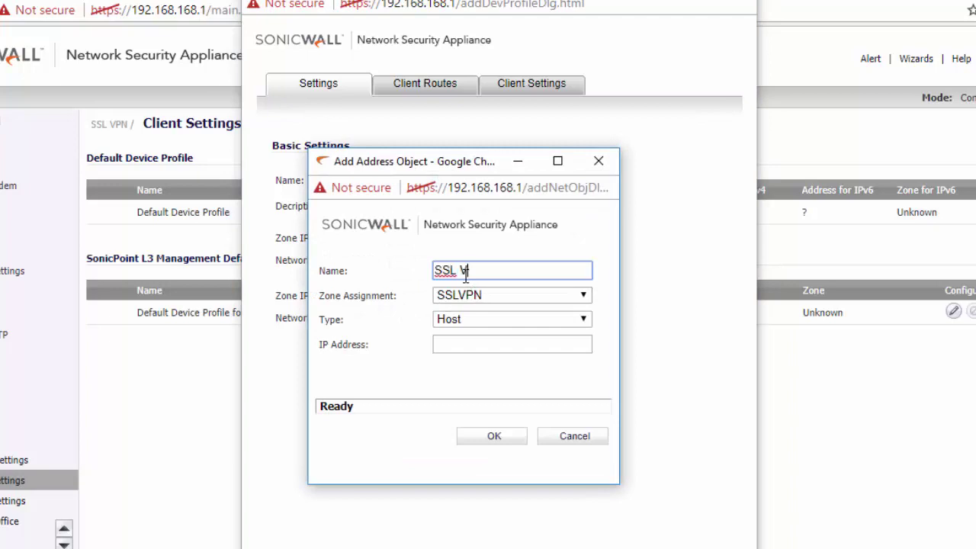
{"action": "type", "text": "PN DHCP"}
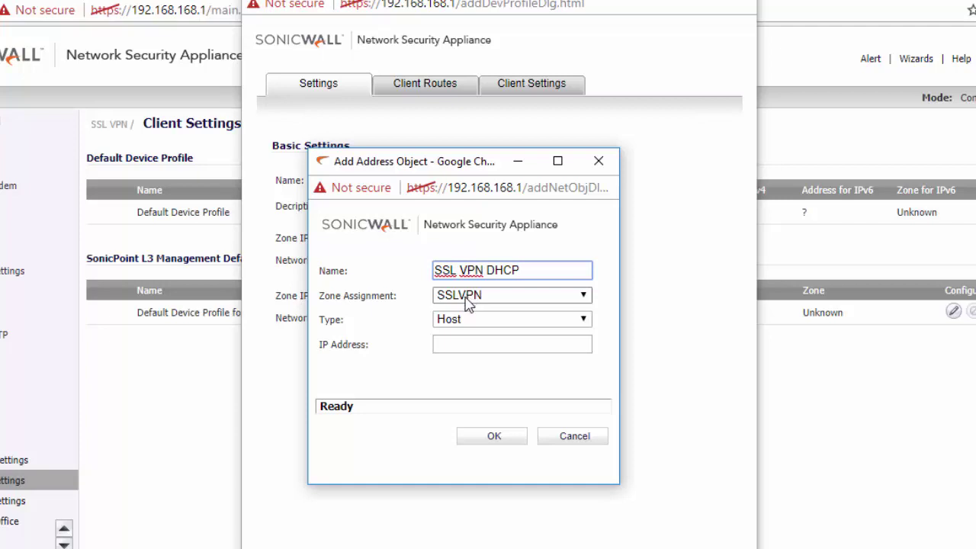
- Make the new address object a range from 10.10.50.10 to 10.10.50.20 and save it
{"action": "left_click", "coordinate": [463, 318]}
{"action": "left_click", "coordinate": [461, 347]}
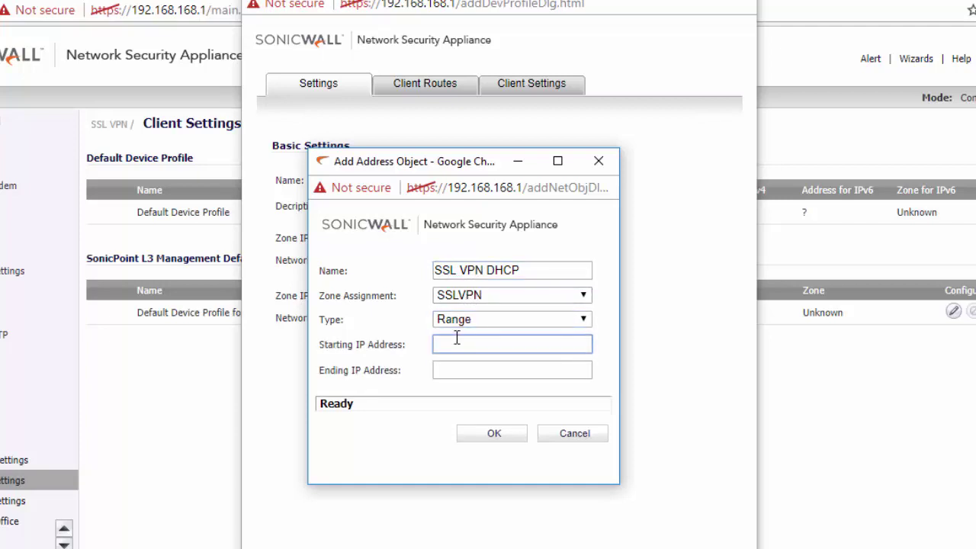
{"action": "type", "text": "10.10.50."}
{"action": "left_click_drag", "start_coordinate": [517, 347], "coordinate": [418, 375]}
{"action": "key", "text": "ctrl+c"}
{"action": "left_click", "coordinate": [467, 372]}
{"action": "key", "text": "ctrl+v"}
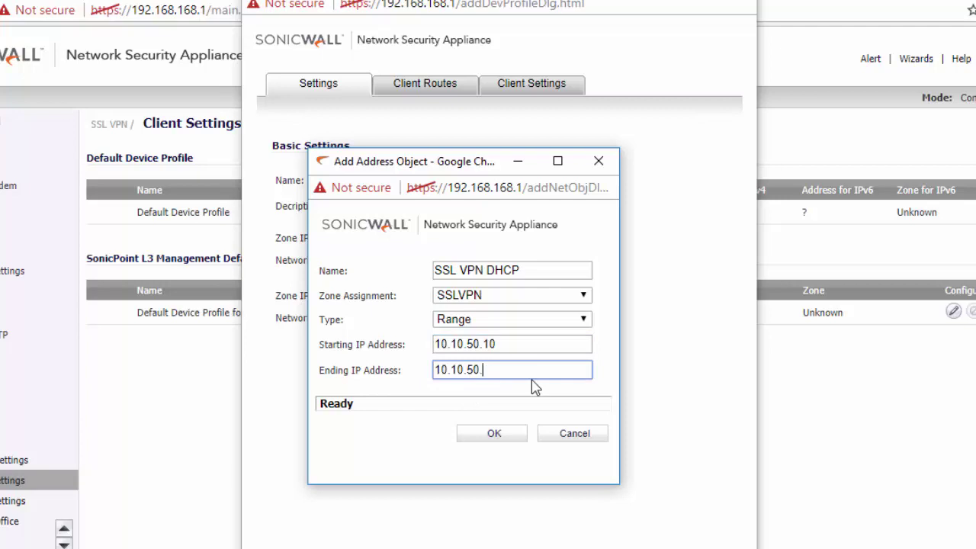
{"action": "type", "text": "20"}
{"action": "left_click", "coordinate": [492, 434]}
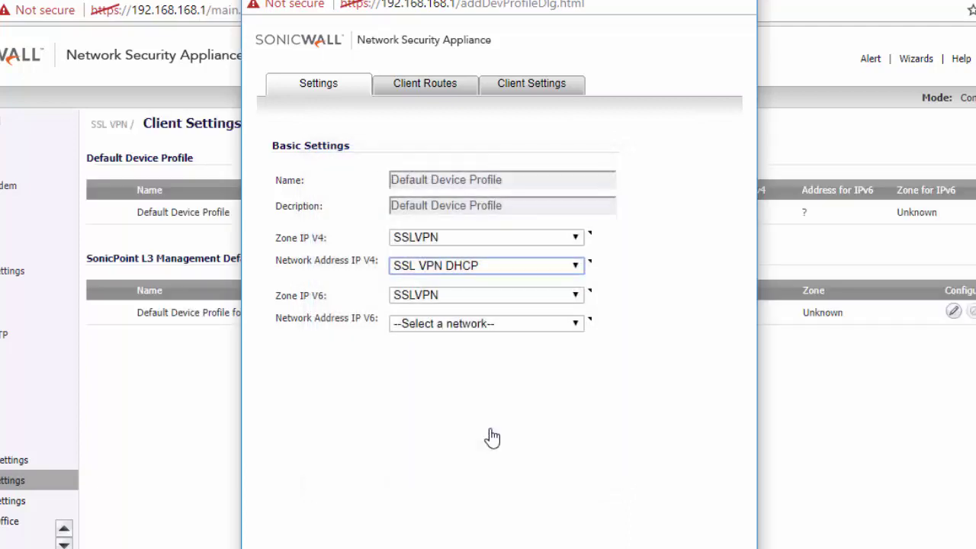
- Move LAN Subnets from the Networks list into the profile's Client Routes
{"action": "left_click", "coordinate": [424, 87]}
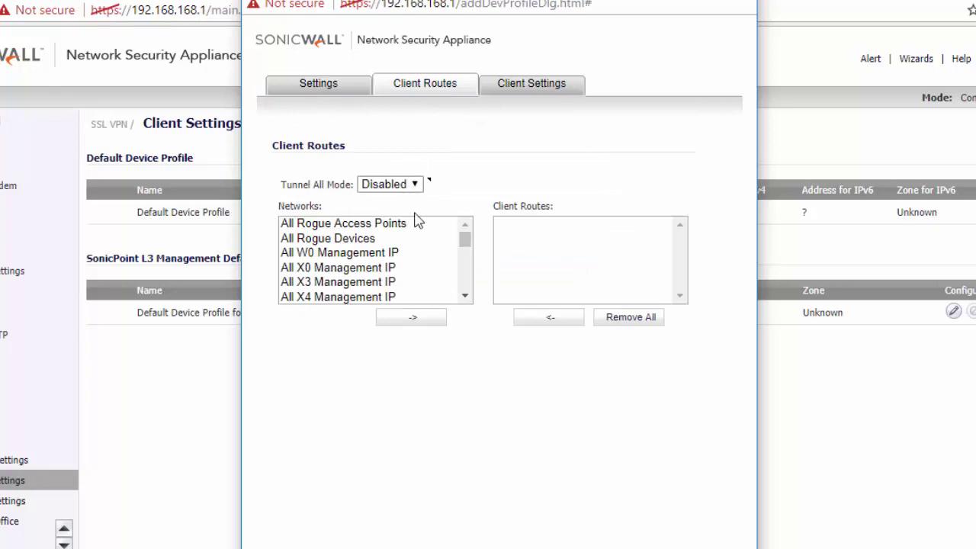
{"action": "left_click", "coordinate": [466, 244]}
{"action": "left_click_drag", "start_coordinate": [466, 244], "coordinate": [468, 263]}
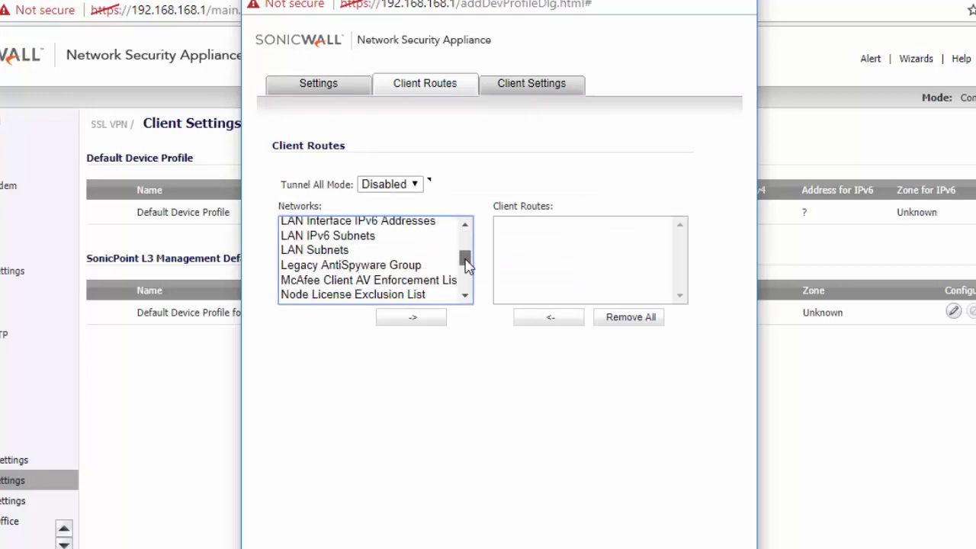
{"action": "left_click", "coordinate": [323, 254]}
{"action": "left_click", "coordinate": [421, 326]}
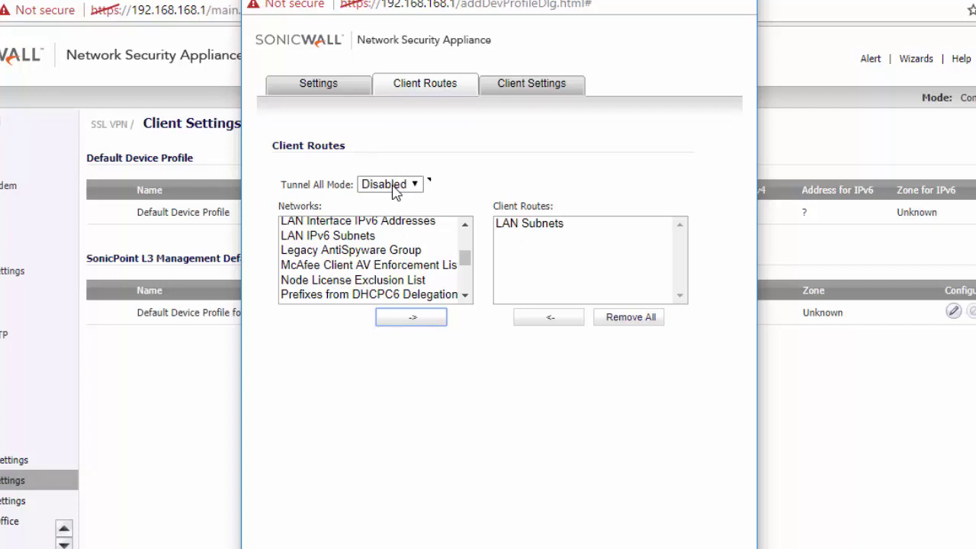
- Set the profile's DNS Server 1 to 8.8.8.8 and check the DNS search list
{"action": "left_click", "coordinate": [528, 90]}
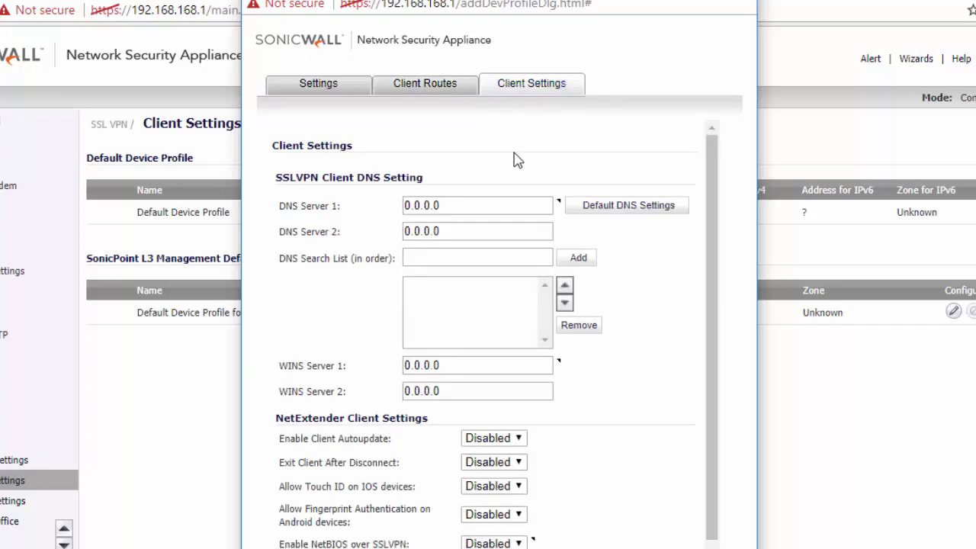
{"action": "left_click", "coordinate": [608, 211]}
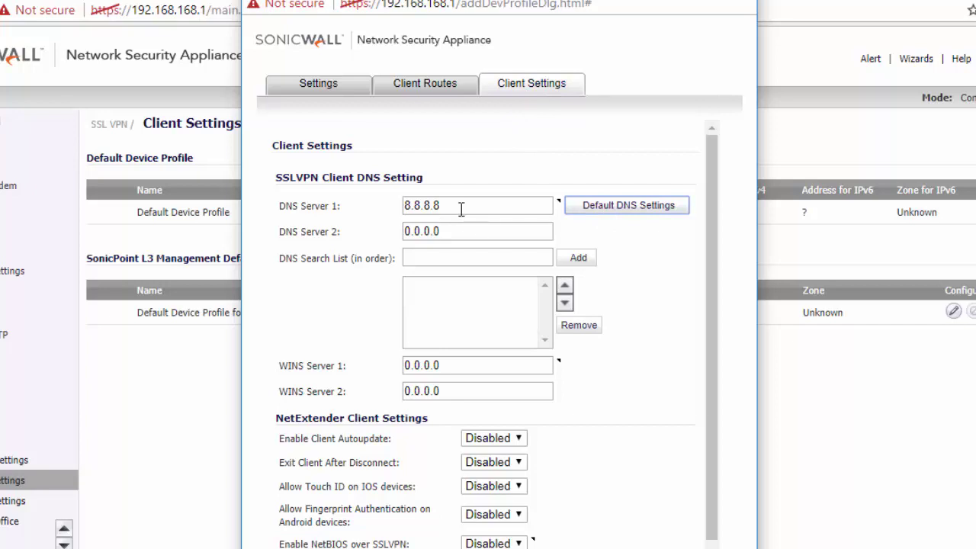
{"action": "left_click_drag", "start_coordinate": [458, 203], "coordinate": [405, 207]}
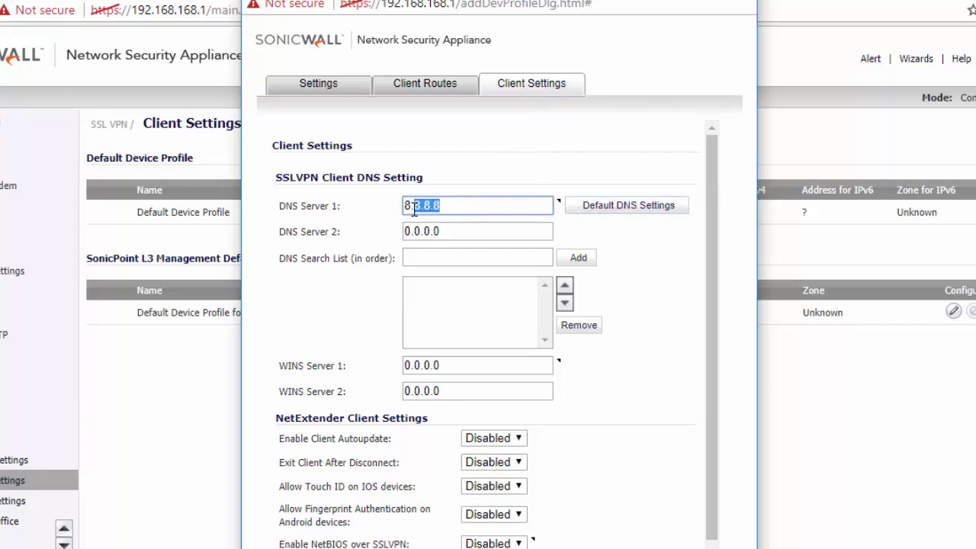
{"action": "left_click", "coordinate": [417, 257]}
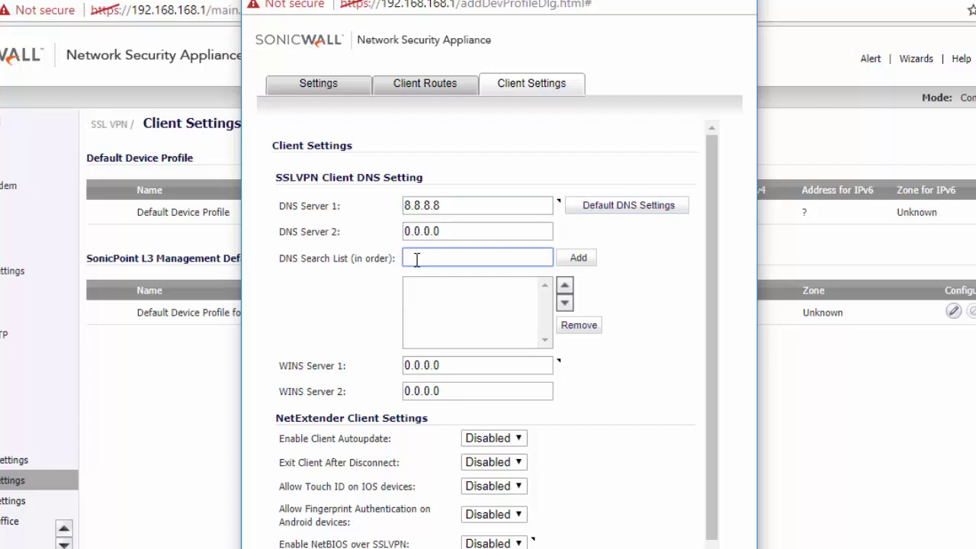
{"action": "left_click_drag", "start_coordinate": [301, 259], "coordinate": [334, 258]}
{"action": "left_click", "coordinate": [420, 259]}
- Enable client autoupdate, NetBIOS over SSLVPN, connection profile creation and saving of user name and password
{"action": "left_click", "coordinate": [519, 440]}
{"action": "left_click", "coordinate": [492, 467]}
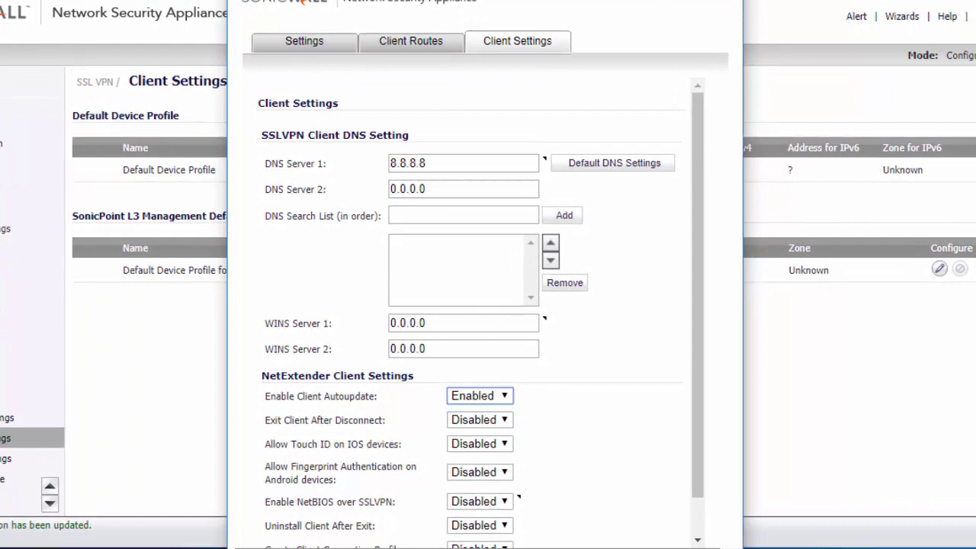
{"action": "scroll", "coordinate": [555, 364], "scroll_direction": "down", "scroll_amount": 1}
{"action": "scroll", "coordinate": [595, 186], "scroll_direction": "down", "scroll_amount": 1}
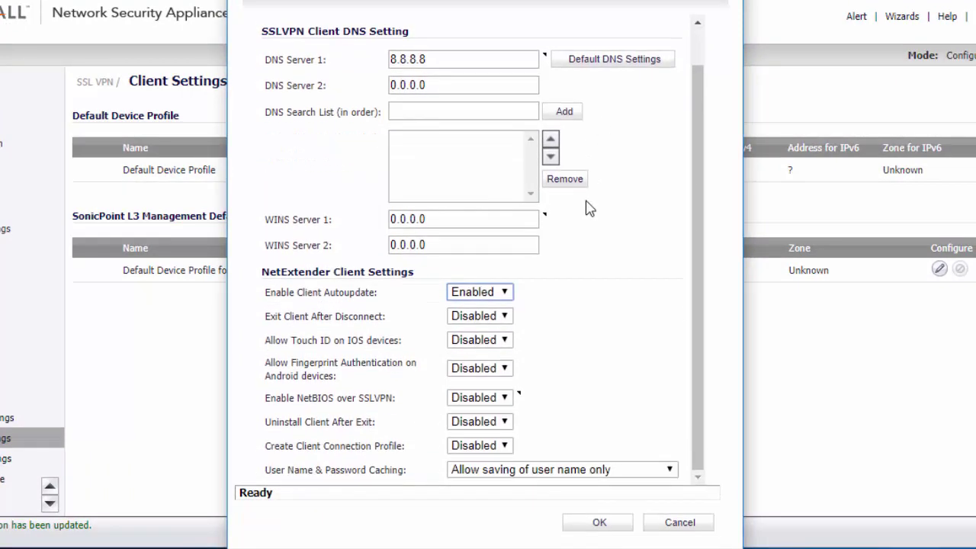
{"action": "left_click", "coordinate": [479, 402]}
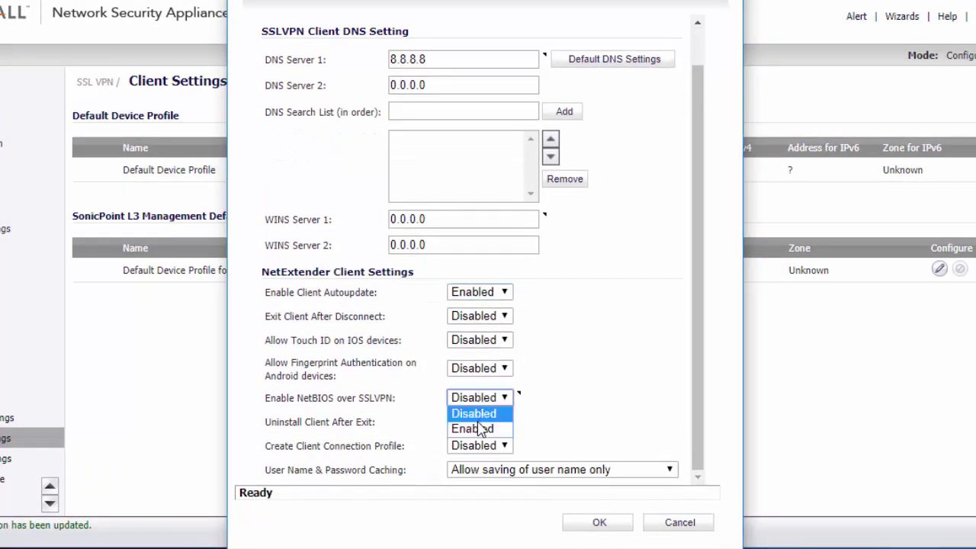
{"action": "left_click", "coordinate": [479, 427]}
{"action": "left_click", "coordinate": [473, 445]}
{"action": "left_click", "coordinate": [471, 474]}
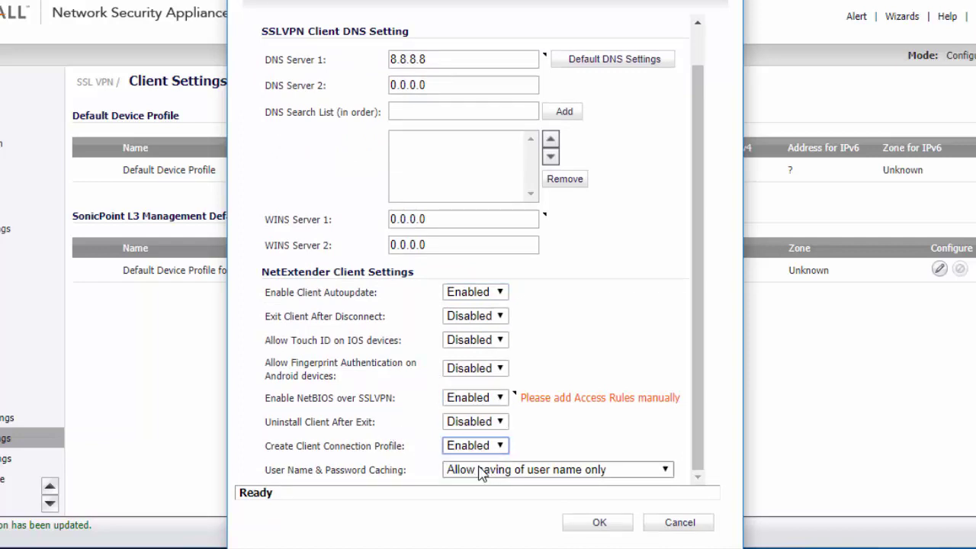
{"action": "left_click", "coordinate": [479, 470]}
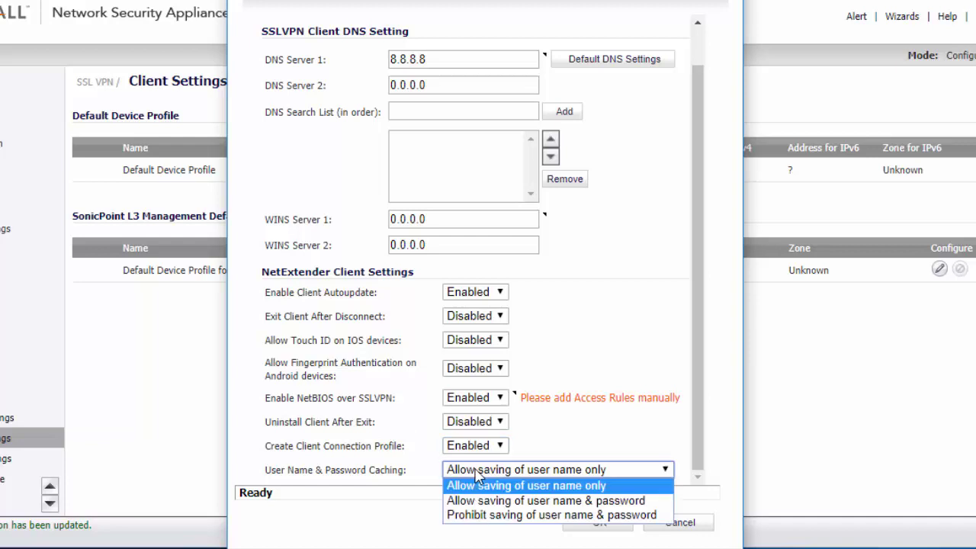
{"action": "left_click", "coordinate": [496, 499]}
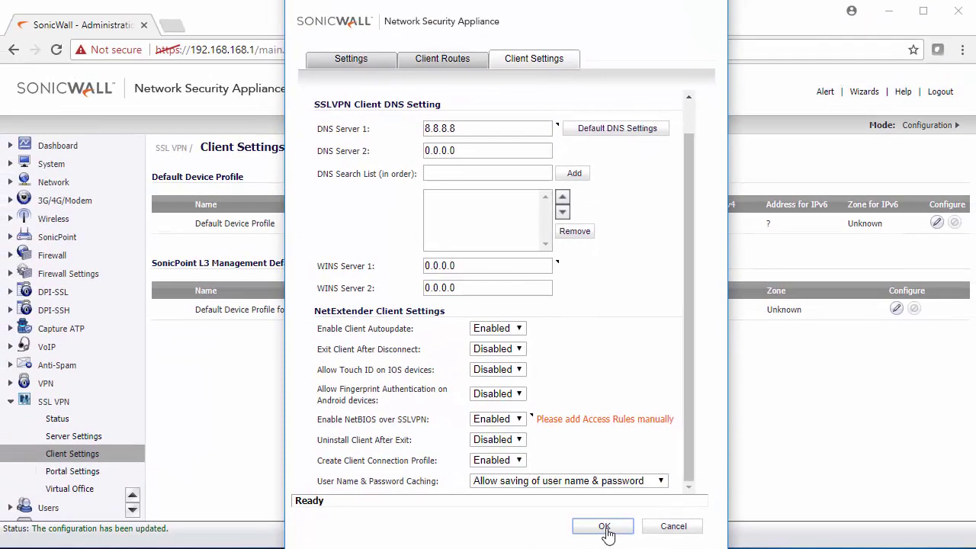
- Save the Default Device Profile, confirming the reset of active NetExtender connections
{"action": "left_click", "coordinate": [603, 527]}
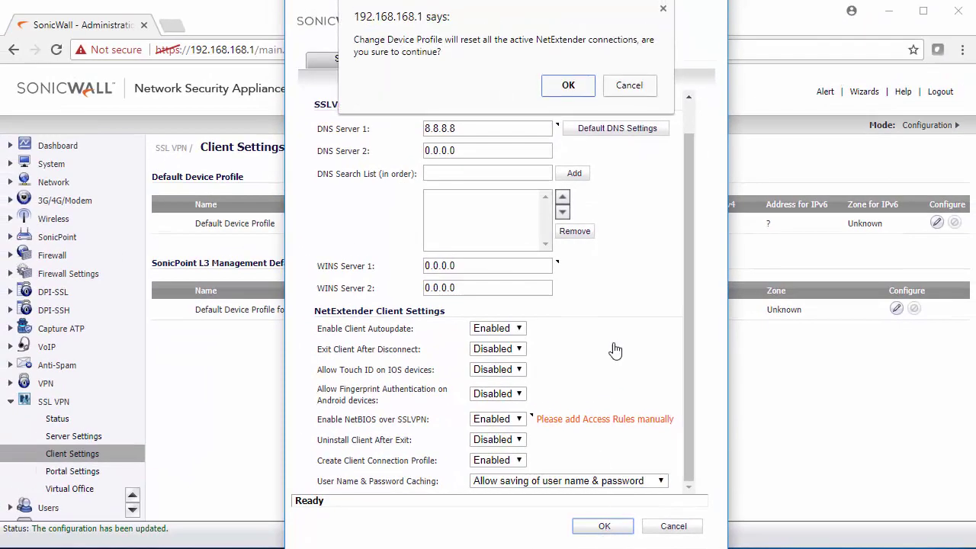
{"action": "left_click", "coordinate": [556, 87]}
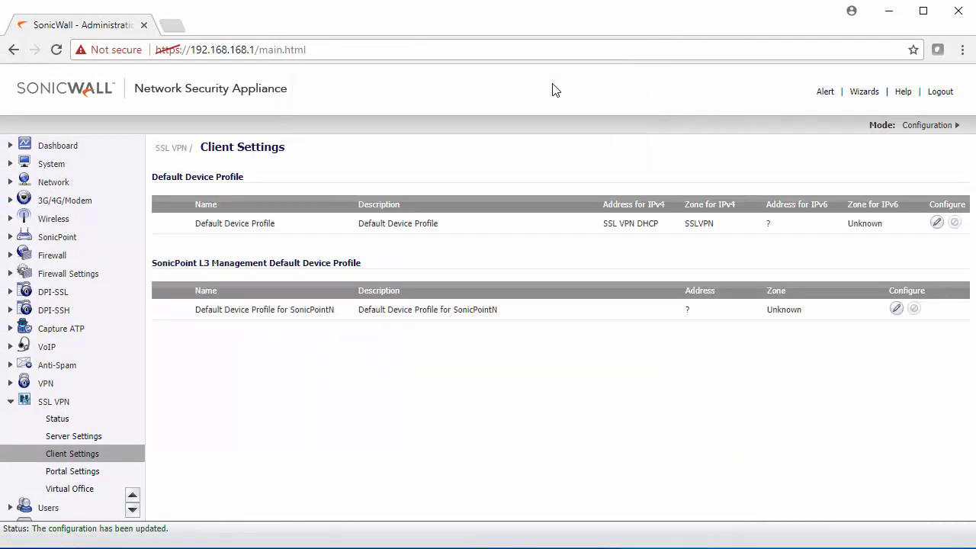
{"action": "scroll", "coordinate": [86, 398], "scroll_direction": "down", "scroll_amount": 1}
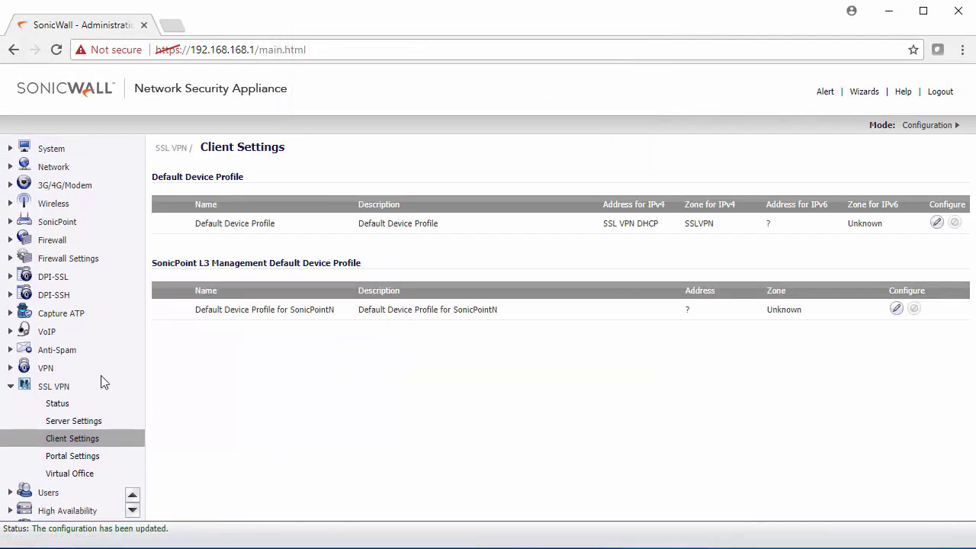
- In Local Users, add a user named remoteuser and enter and confirm its password
{"action": "left_click", "coordinate": [47, 493]}
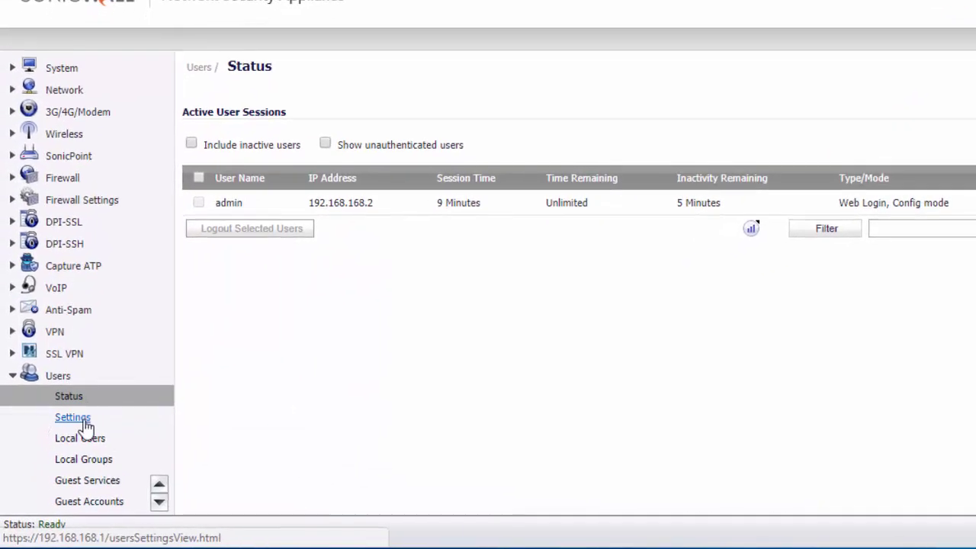
{"action": "left_click", "coordinate": [81, 441]}
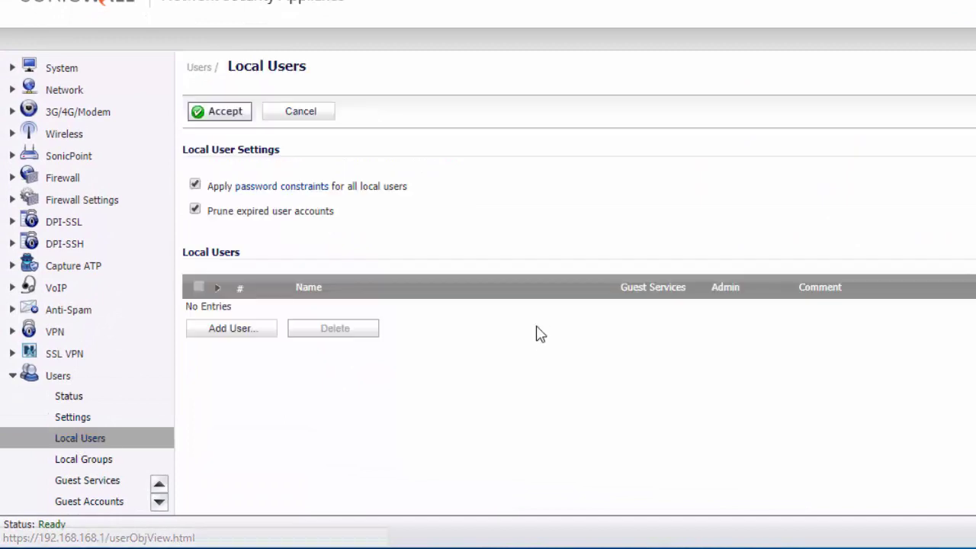
{"action": "left_click", "coordinate": [250, 334]}
{"action": "left_click", "coordinate": [472, 236]}
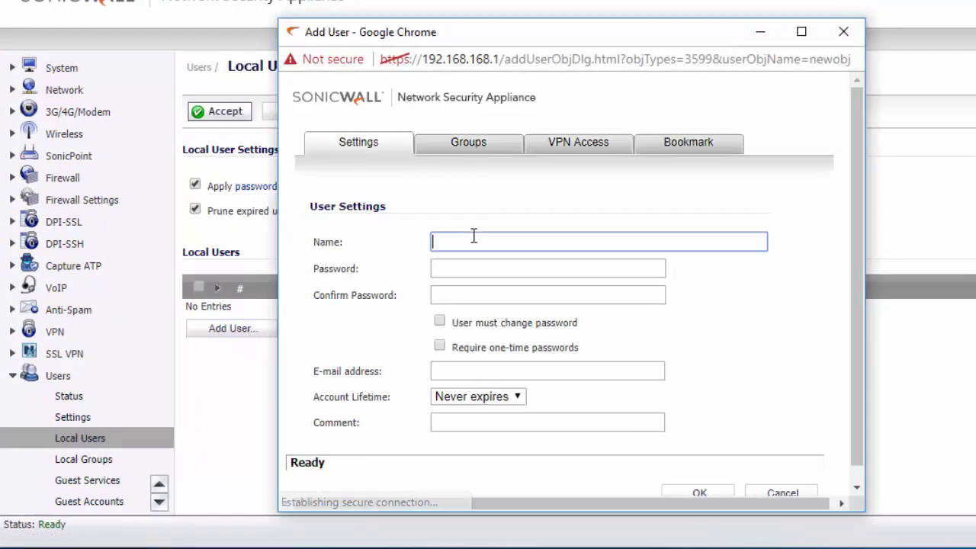
{"action": "type", "text": "remote-"}
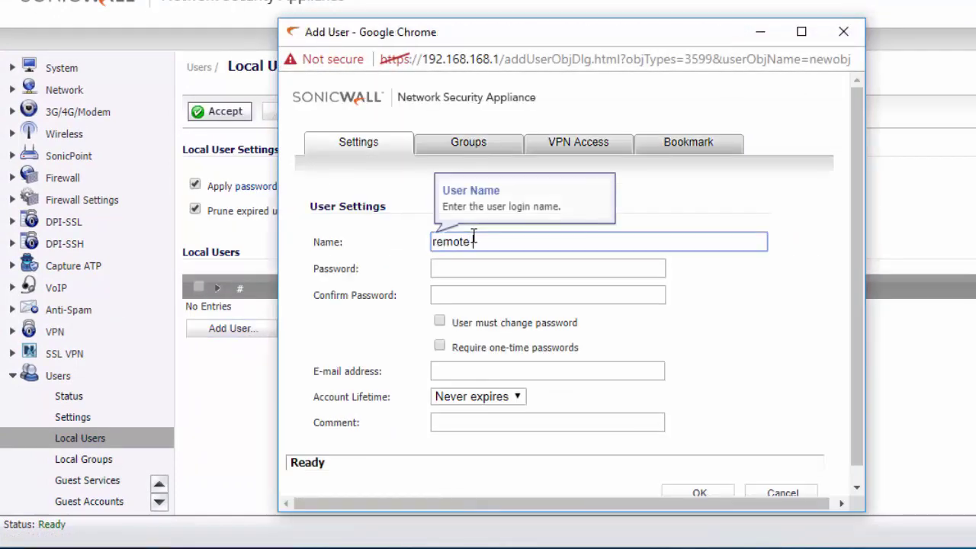
{"action": "left_click", "coordinate": [450, 267]}
{"action": "type", "text": "pass"}
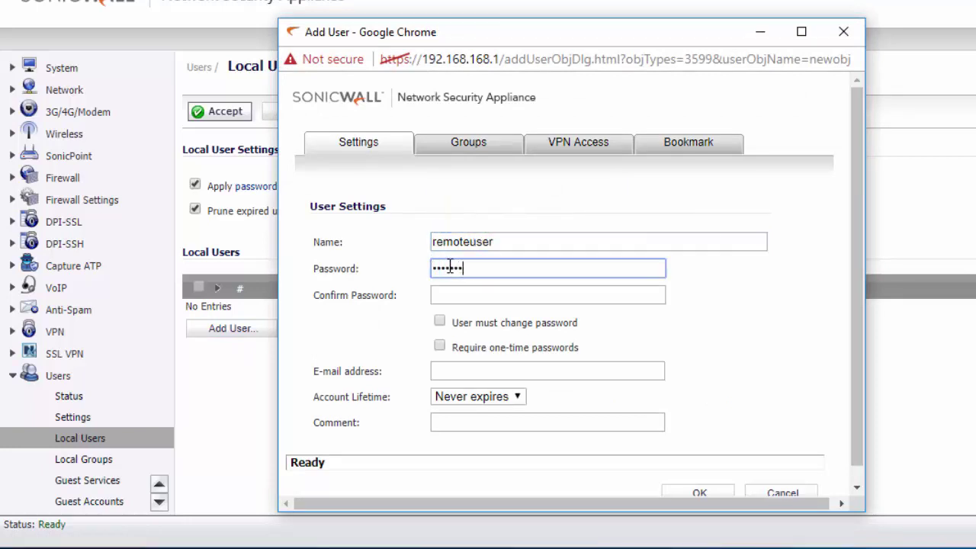
{"action": "type", "text": "word"}
{"action": "left_click", "coordinate": [434, 288]}
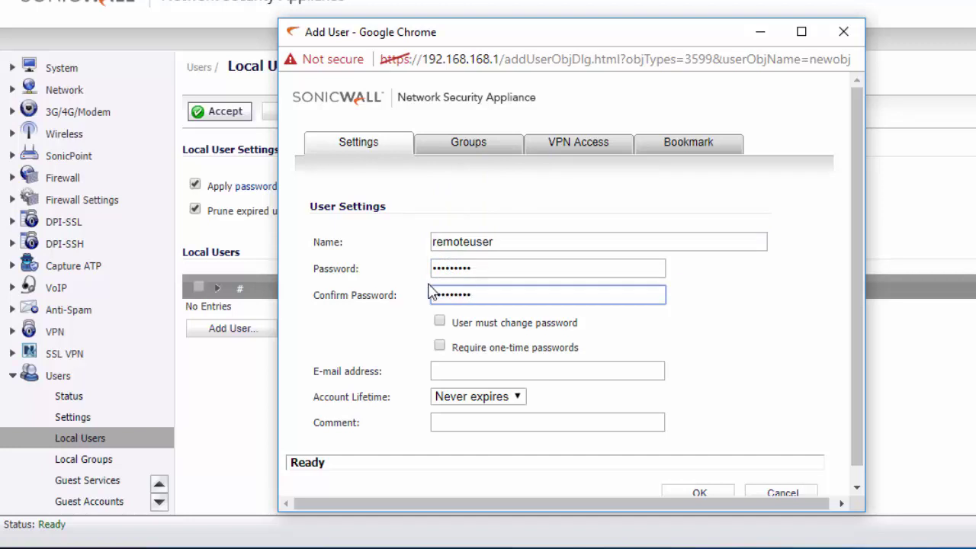
- Add the user to the SSLVPN Services group
{"action": "left_click", "coordinate": [468, 151]}
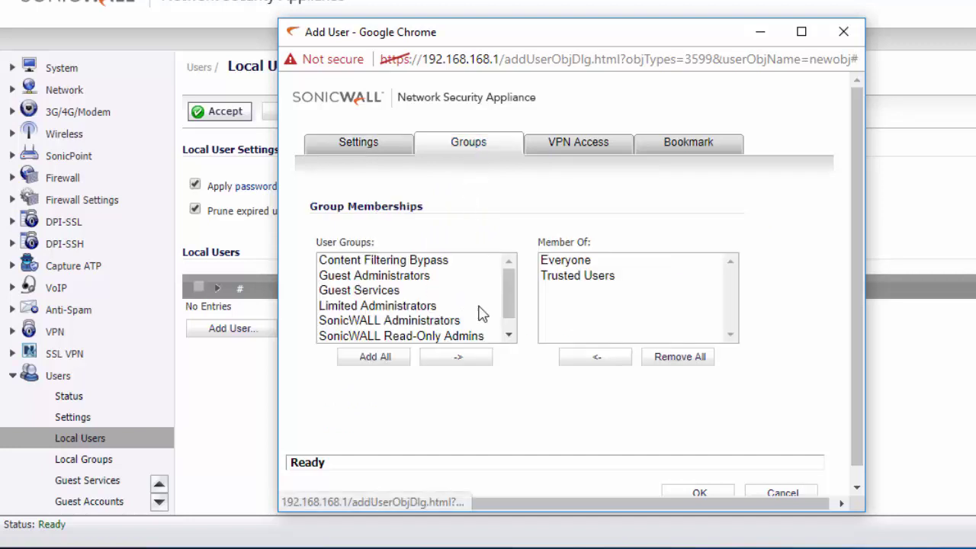
{"action": "scroll", "coordinate": [505, 310], "scroll_direction": "down", "scroll_amount": 1}
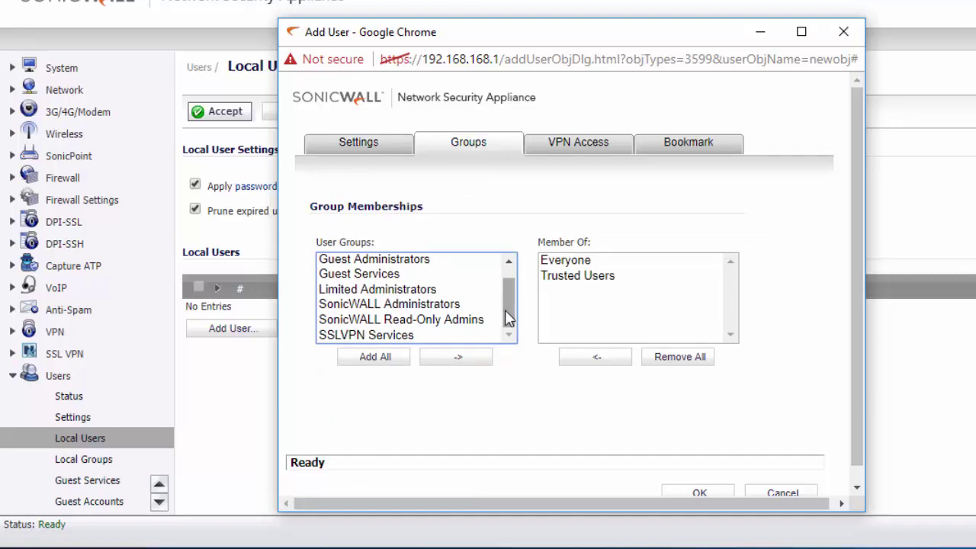
{"action": "left_click", "coordinate": [410, 340]}
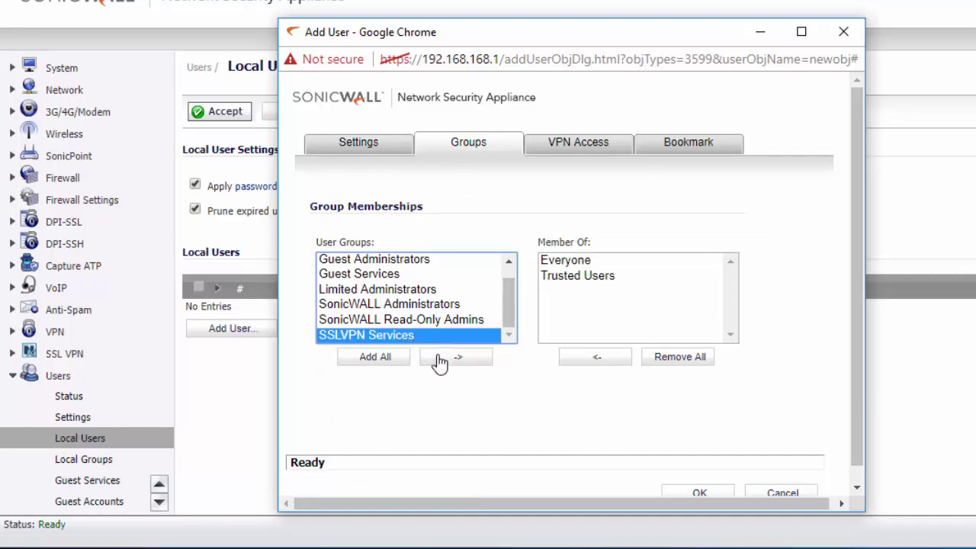
- Move LAN Subnets into the user's VPN Access List
{"action": "left_click", "coordinate": [576, 149]}
{"action": "scroll", "coordinate": [402, 304], "scroll_direction": "down", "scroll_amount": 3}
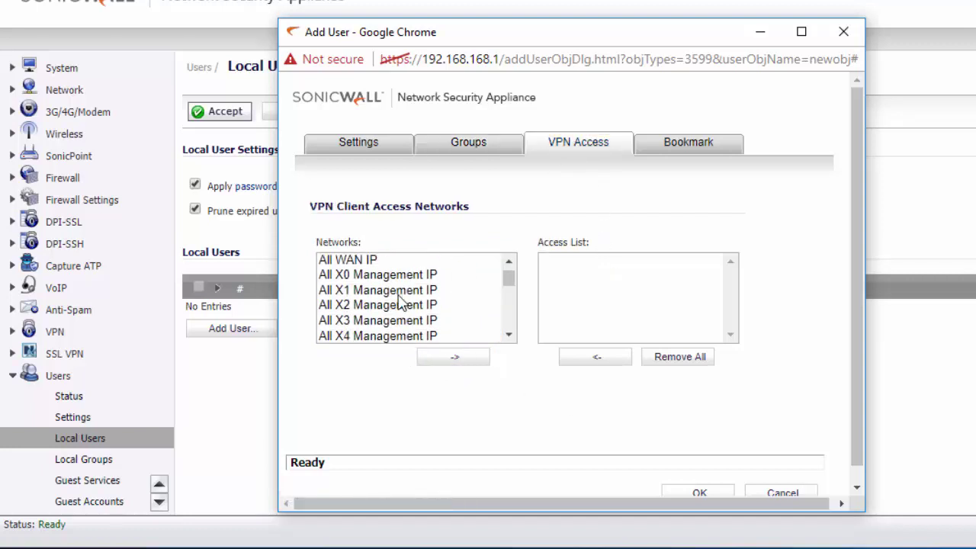
{"action": "scroll", "coordinate": [402, 304], "scroll_direction": "down", "scroll_amount": 12}
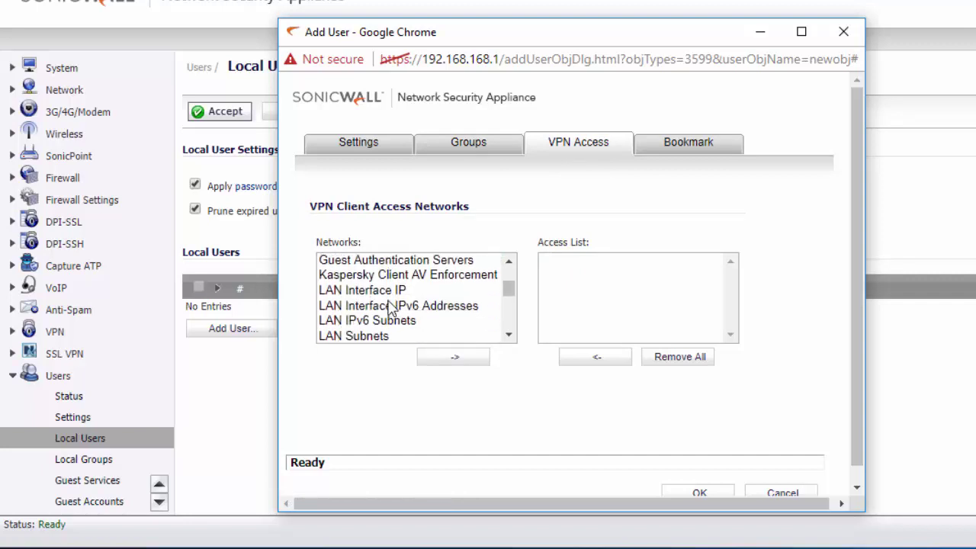
{"action": "left_click", "coordinate": [380, 336]}
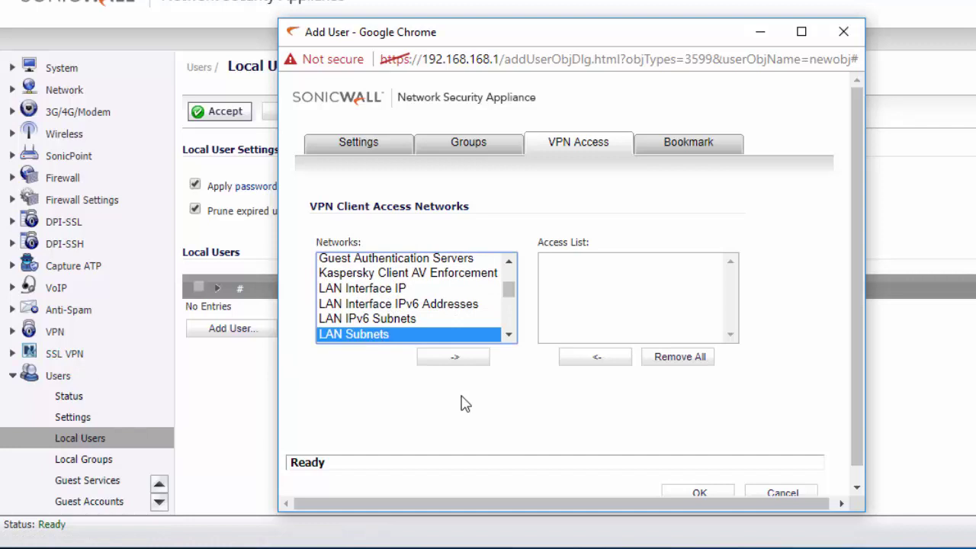
{"action": "left_click", "coordinate": [454, 358]}
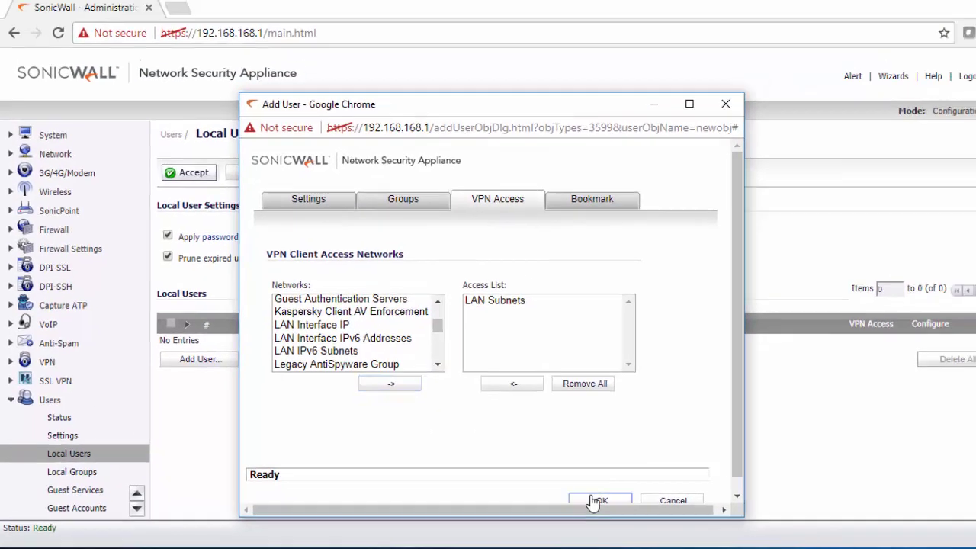
- Save remoteuser, then verify its SSLVPN Services membership and the group's VPN access in Local Groups
{"action": "left_click", "coordinate": [599, 502]}
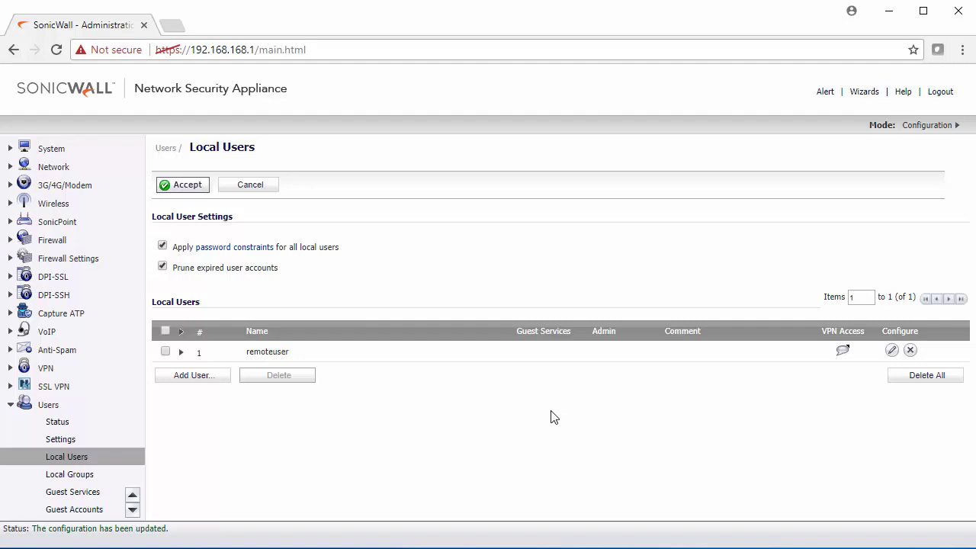
{"action": "left_click", "coordinate": [80, 476]}
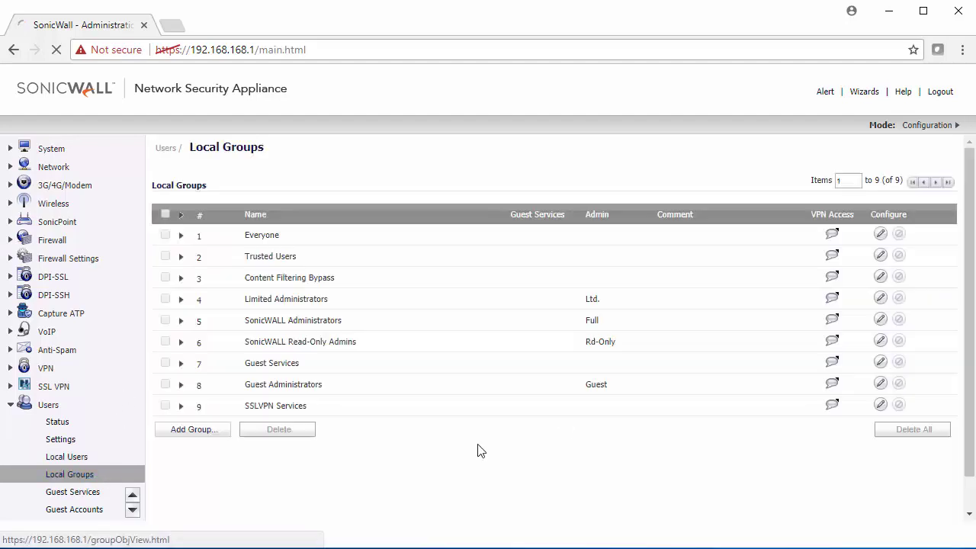
{"action": "left_click", "coordinate": [181, 406]}
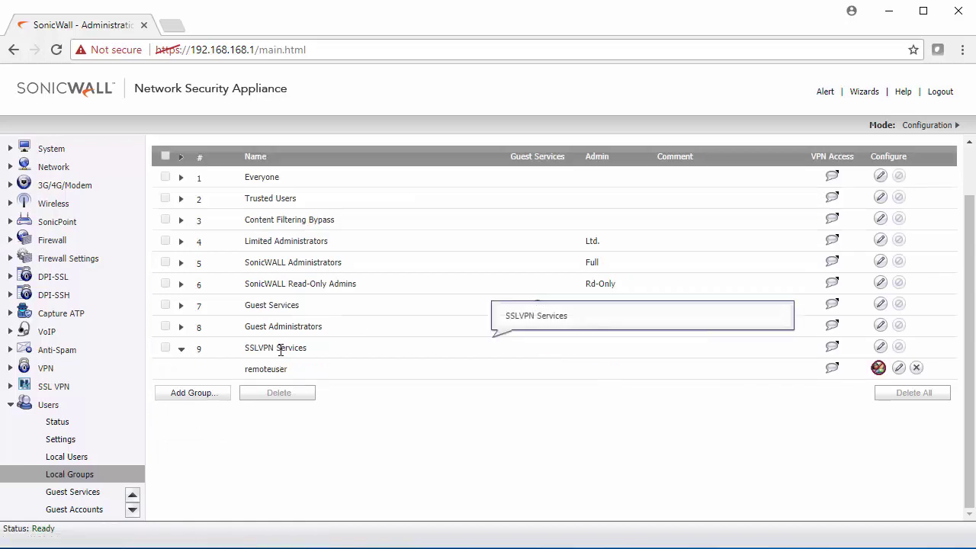
{"action": "left_click", "coordinate": [881, 348]}
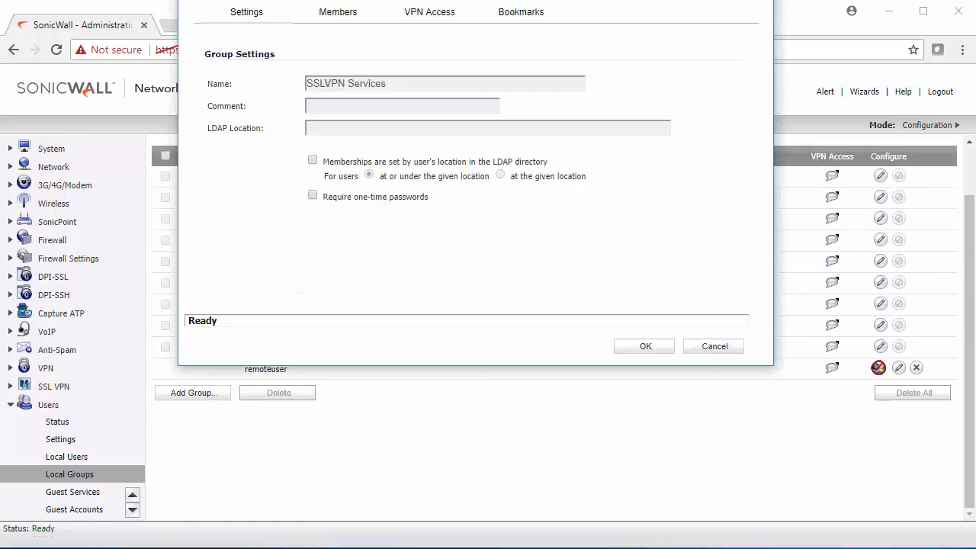
{"action": "left_click", "coordinate": [481, 142]}
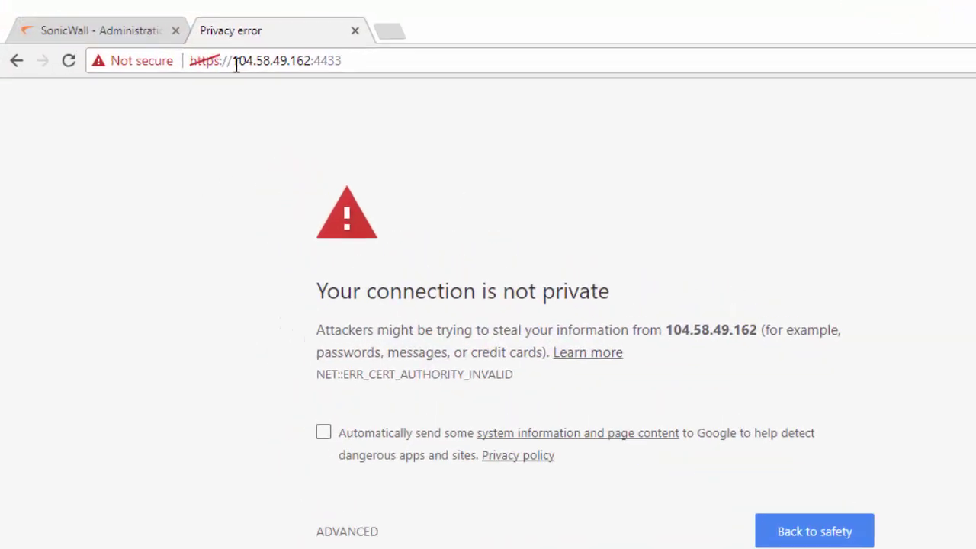
- Check the 104.58.49.162:4433 address and proceed past Chrome's certificate warning
{"action": "left_click_drag", "start_coordinate": [234, 62], "coordinate": [309, 60]}
{"action": "left_click", "coordinate": [379, 72]}
{"action": "left_click", "coordinate": [431, 75]}
{"action": "left_click_drag", "start_coordinate": [438, 76], "coordinate": [386, 74]}
{"action": "left_click", "coordinate": [387, 75]}
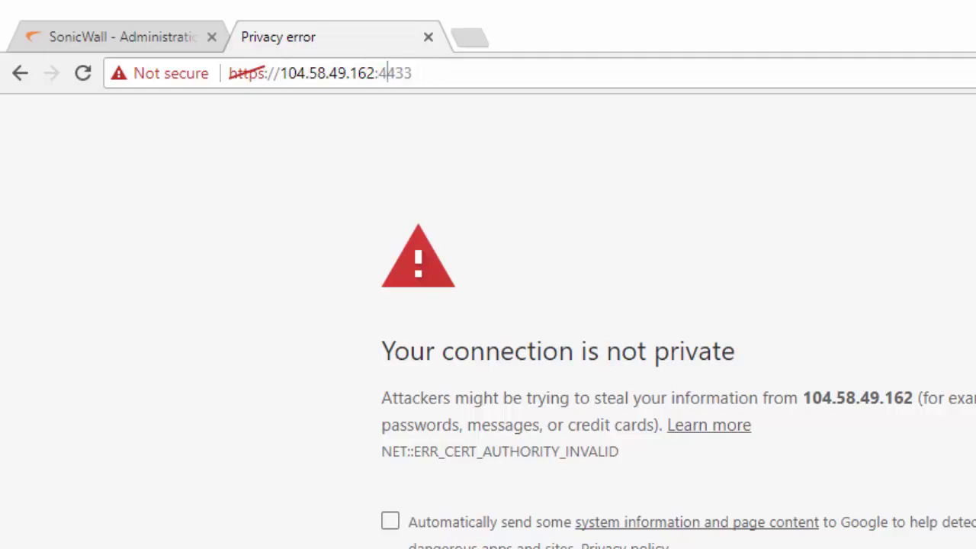
{"action": "left_click", "coordinate": [359, 534]}
{"action": "left_click", "coordinate": [339, 501]}
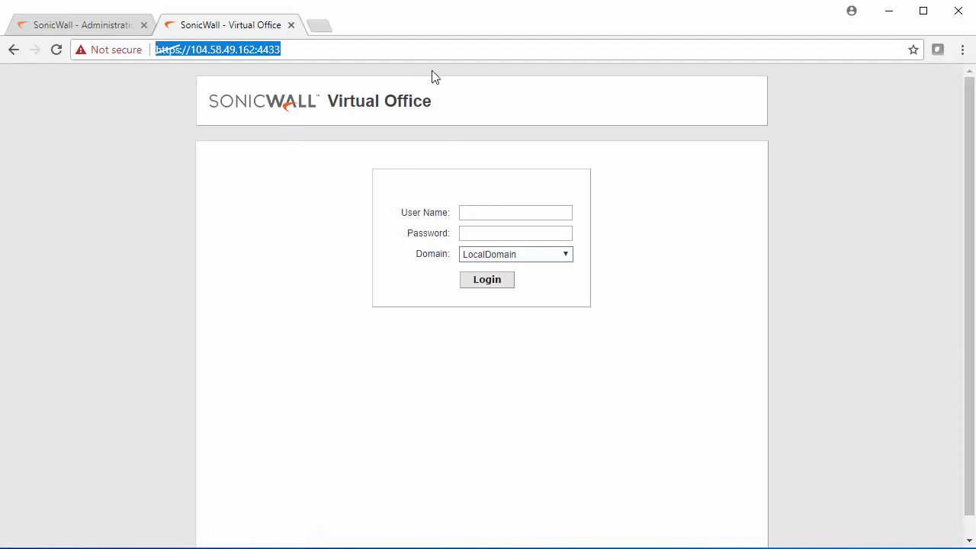
- Log in to Virtual Office as remoteuser with its password in LocalDomain
{"action": "left_click", "coordinate": [489, 209]}
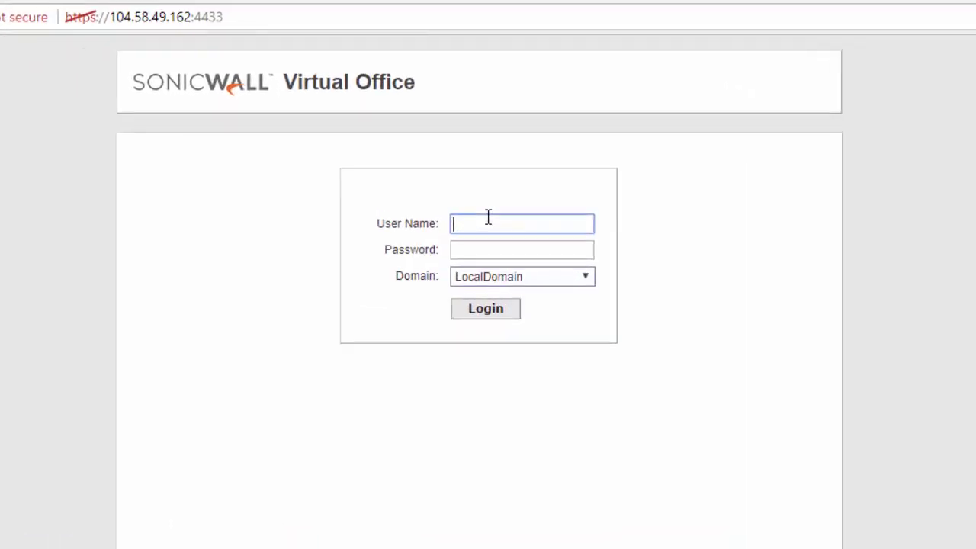
{"action": "type", "text": "remoteuser"}
{"action": "left_click", "coordinate": [514, 243]}
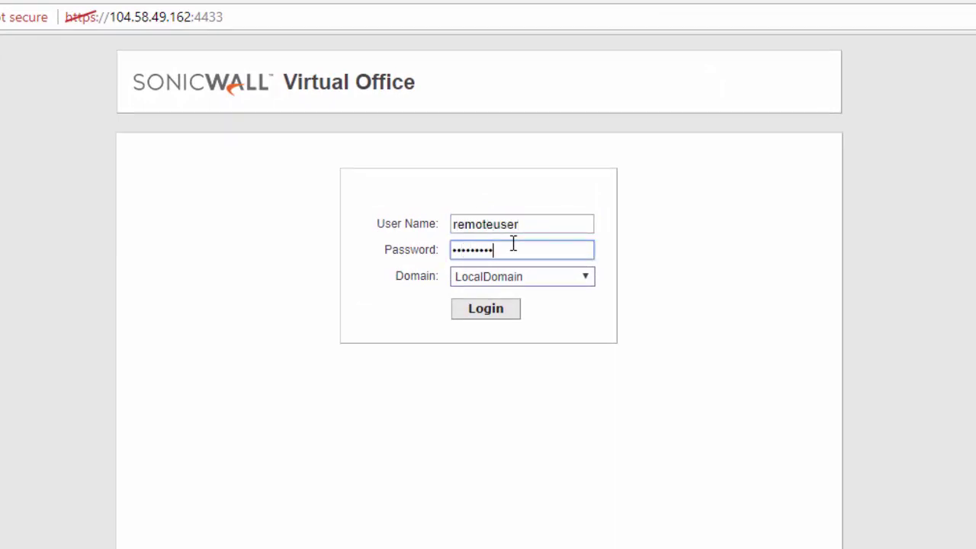
{"action": "left_click", "coordinate": [485, 315]}
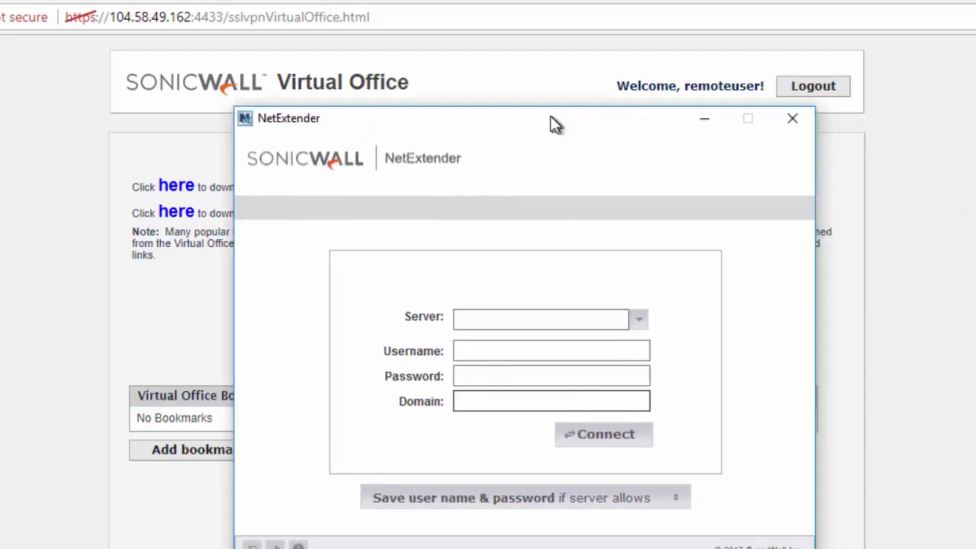
- Copy the portal address 104.58.49.162:4433 into NetExtender's Server field
{"action": "left_click_drag", "start_coordinate": [552, 124], "coordinate": [524, 90]}
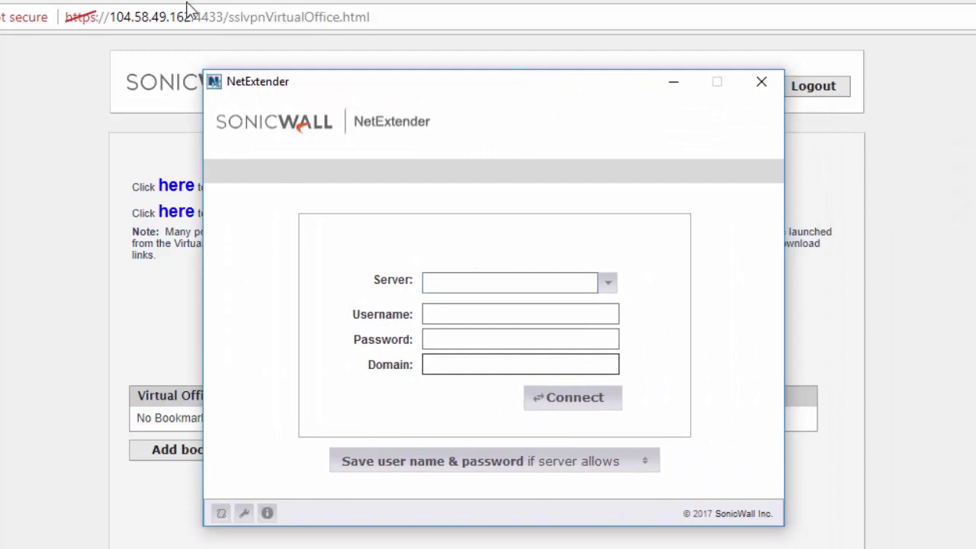
{"action": "left_click_drag", "start_coordinate": [224, 17], "coordinate": [111, 23]}
{"action": "key", "text": "ctrl+c"}
{"action": "key", "text": "alt+Tab"}
{"action": "left_click", "coordinate": [460, 281]}
{"action": "key", "text": "ctrl+v"}
{"action": "left_click", "coordinate": [374, 312]}
- Enter username remoteuser, its password and domain LocalDomain, then connect
{"action": "left_click", "coordinate": [447, 315]}
{"action": "type", "text": "remoteuse"}
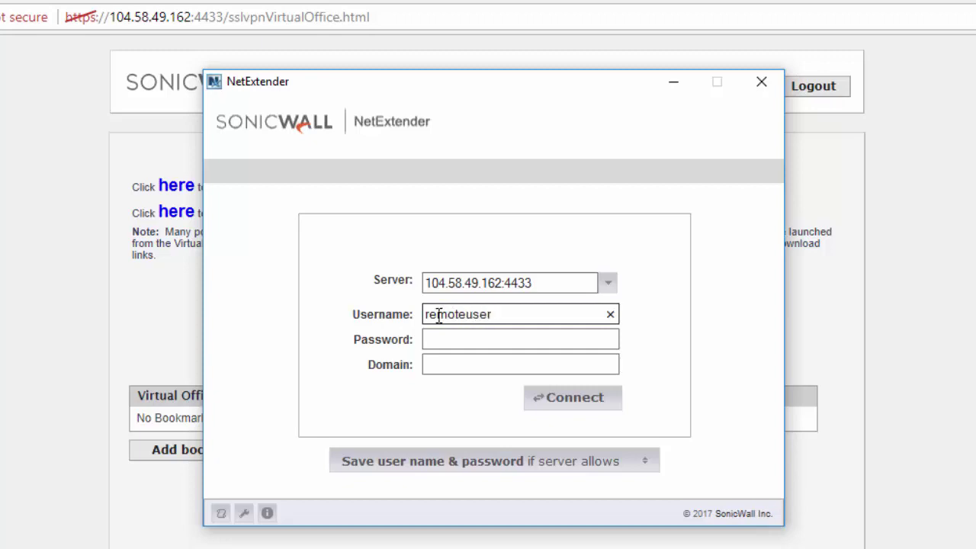
{"action": "left_click", "coordinate": [438, 335]}
{"action": "type", "text": "*********"}
{"action": "left_click", "coordinate": [522, 366]}
{"action": "left_click", "coordinate": [515, 372]}
{"action": "type", "text": "LocalDomain"}
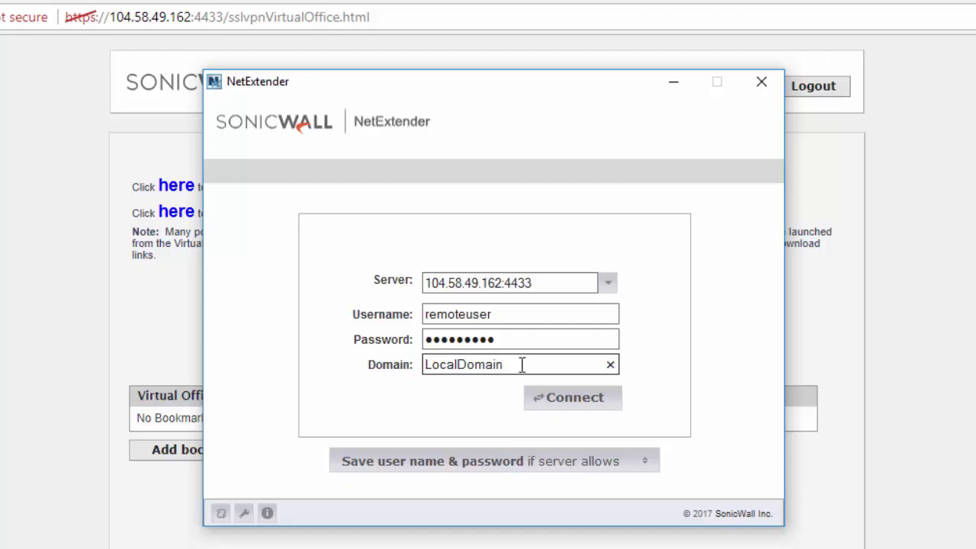
{"action": "left_click", "coordinate": [571, 405]}
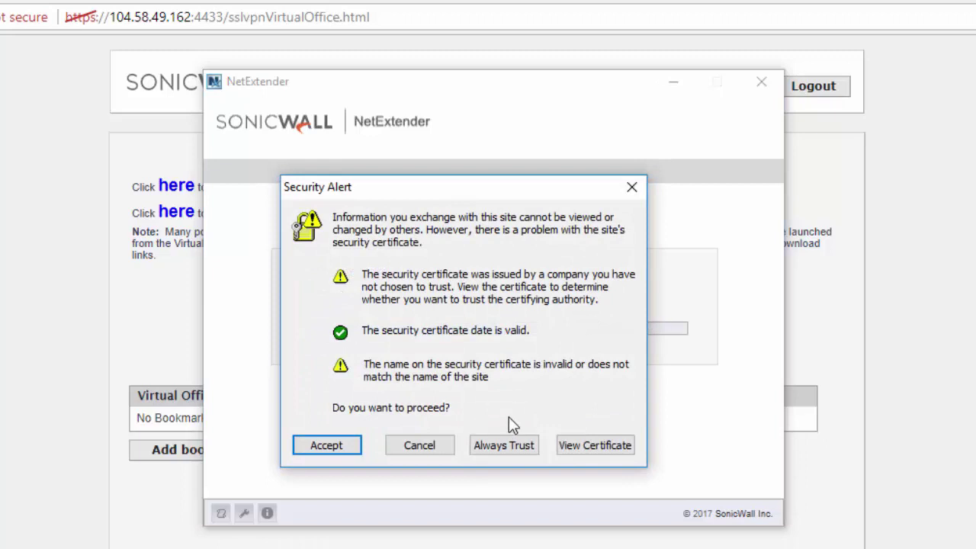
- Accept the security alert's server certificate so NetExtender connects with client IP 10.10.50.10
{"action": "left_click", "coordinate": [349, 448]}
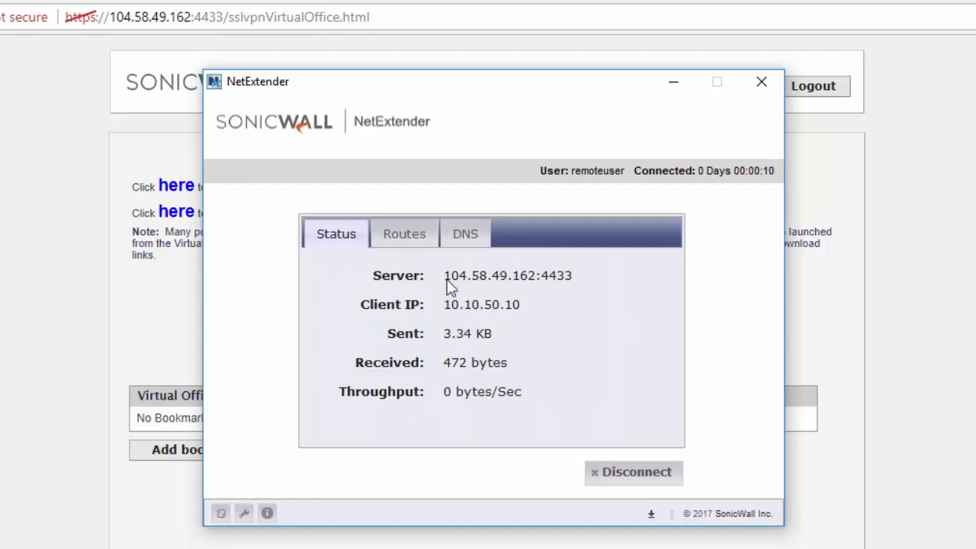
- Check the tunnel's route 192.168.168.0/255.255.255.0 and its DNS server 8.8.8.8
{"action": "left_click", "coordinate": [404, 234]}
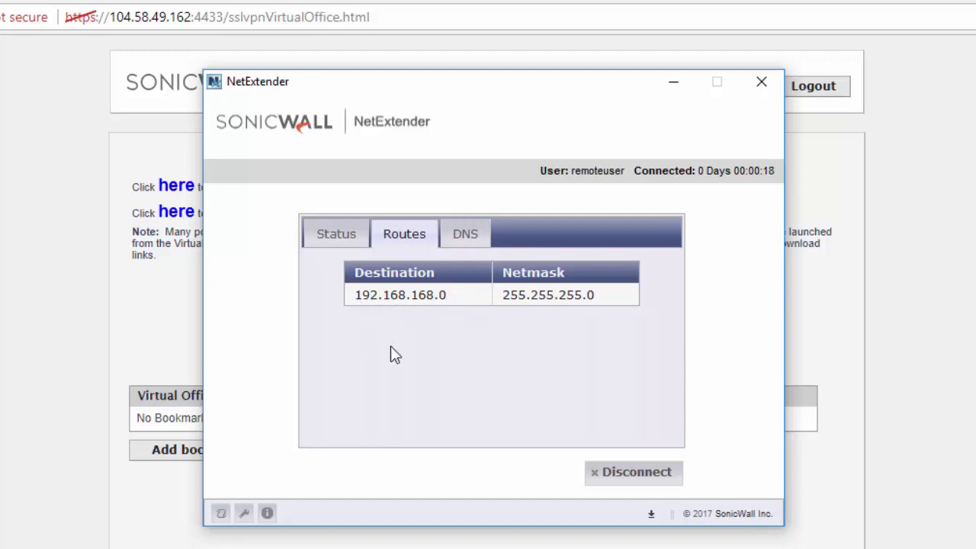
{"action": "left_click", "coordinate": [468, 238]}
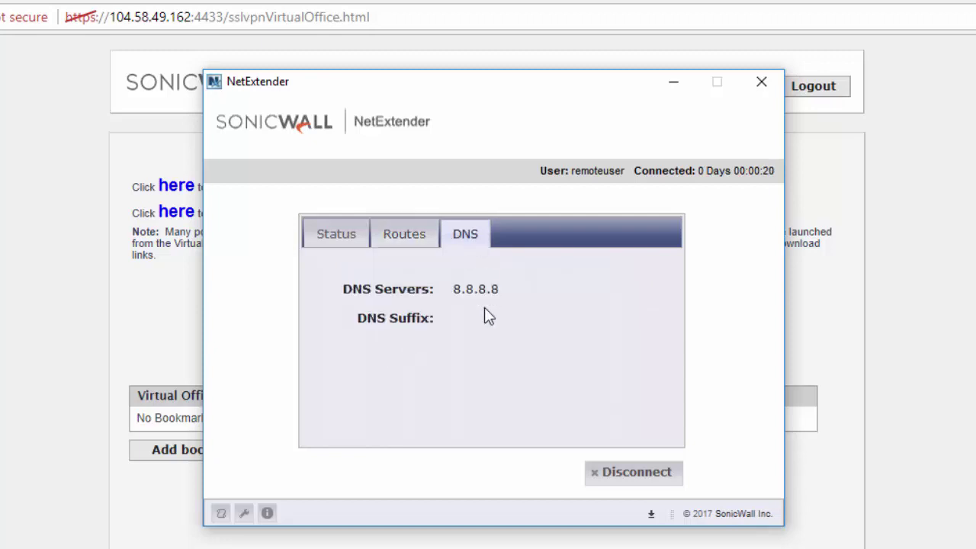